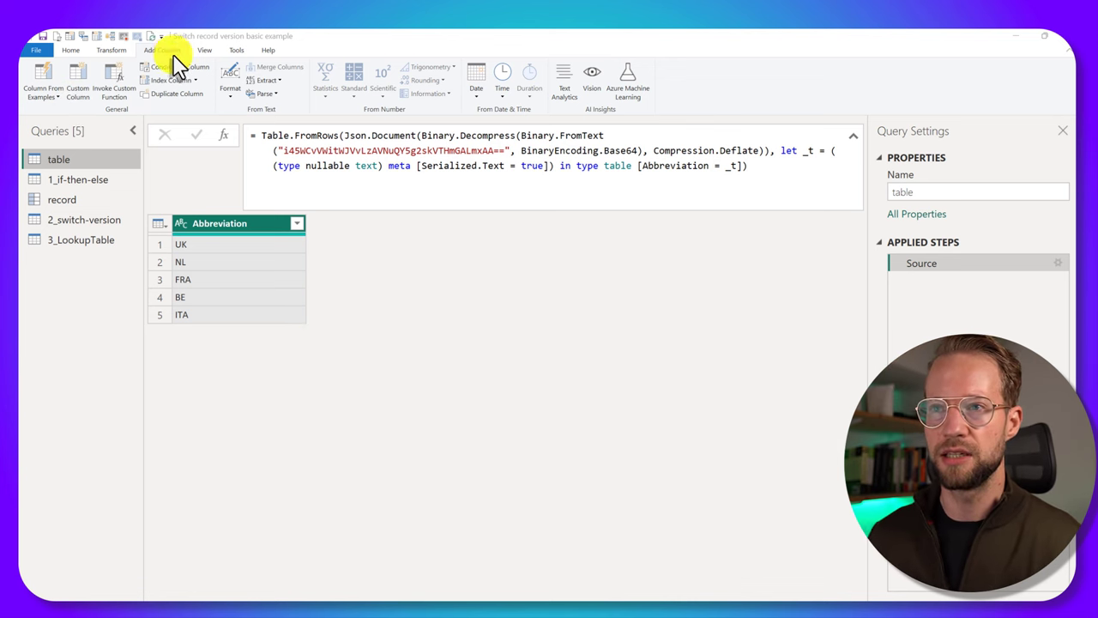
- Start a custom column formula: if [Abbreviation] = "UK" then "United Kingdom" else
left_click(78, 91)
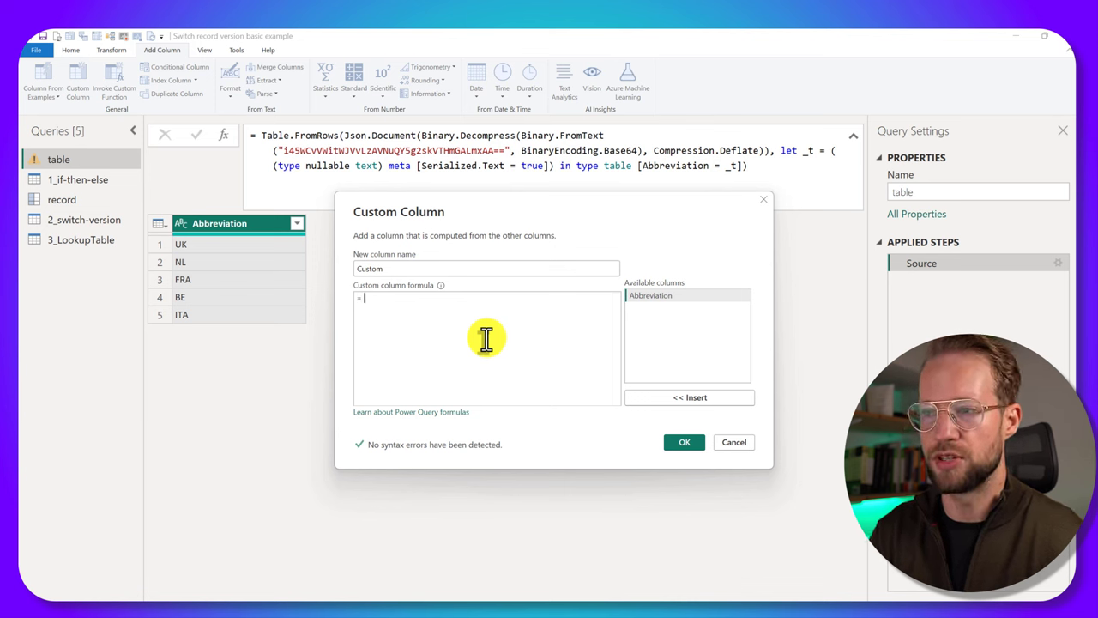
type("if")
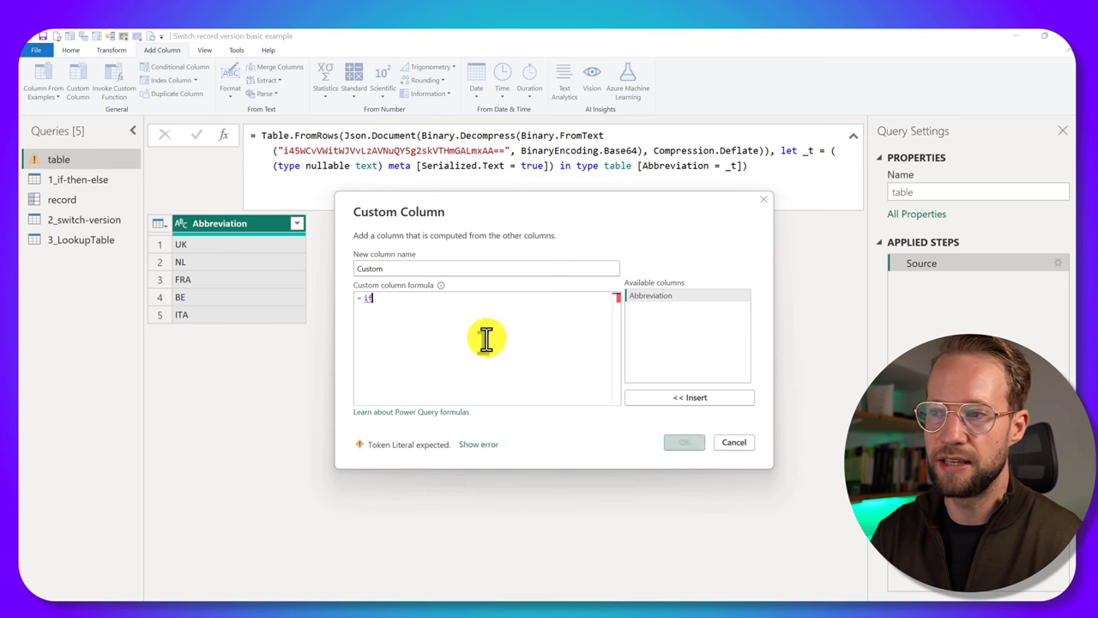
double_click(661, 296)
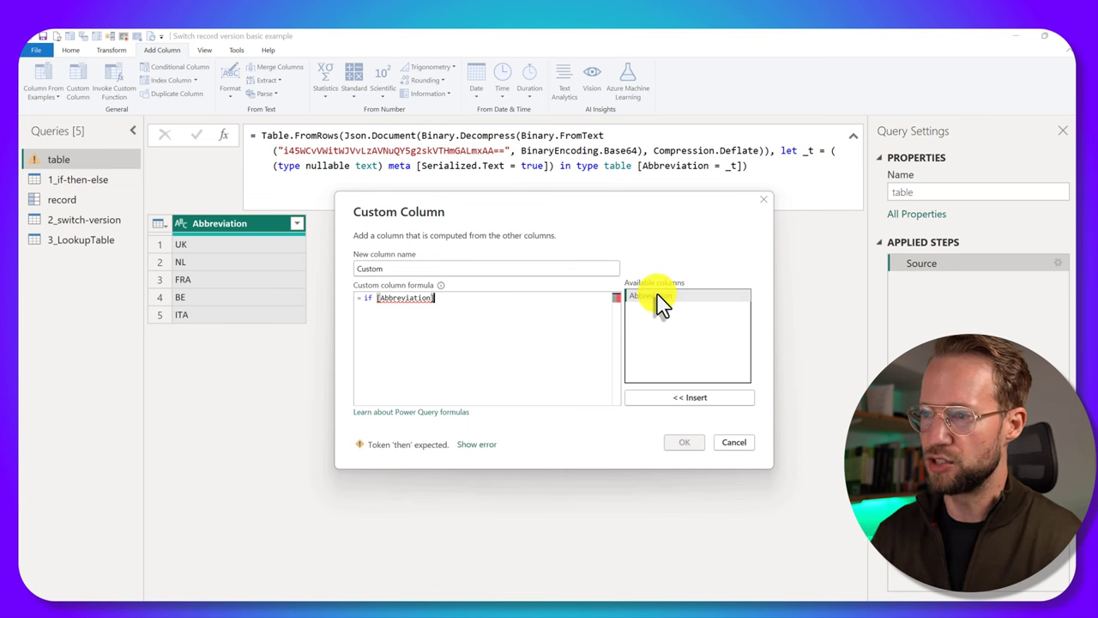
type("= \"UK")
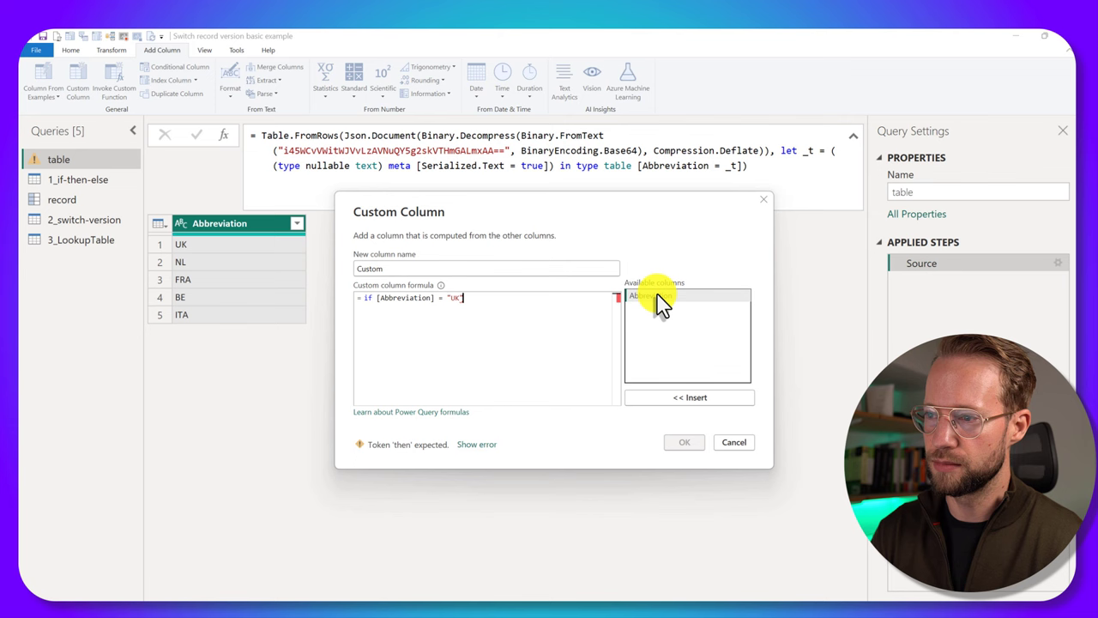
type("\" then \"United Kingdom")
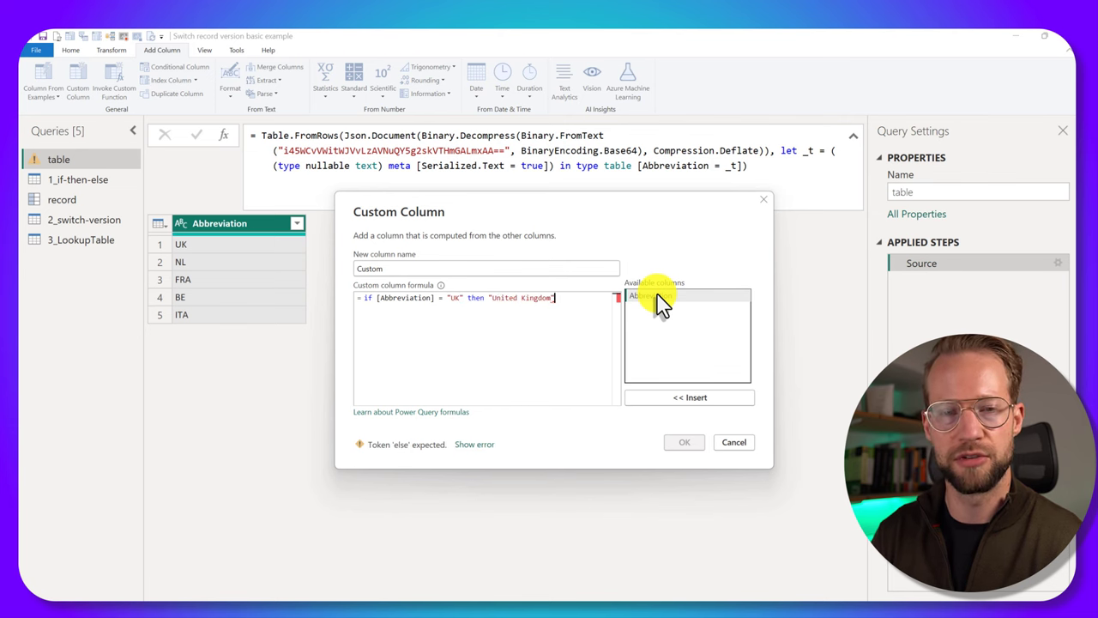
type("\" else")
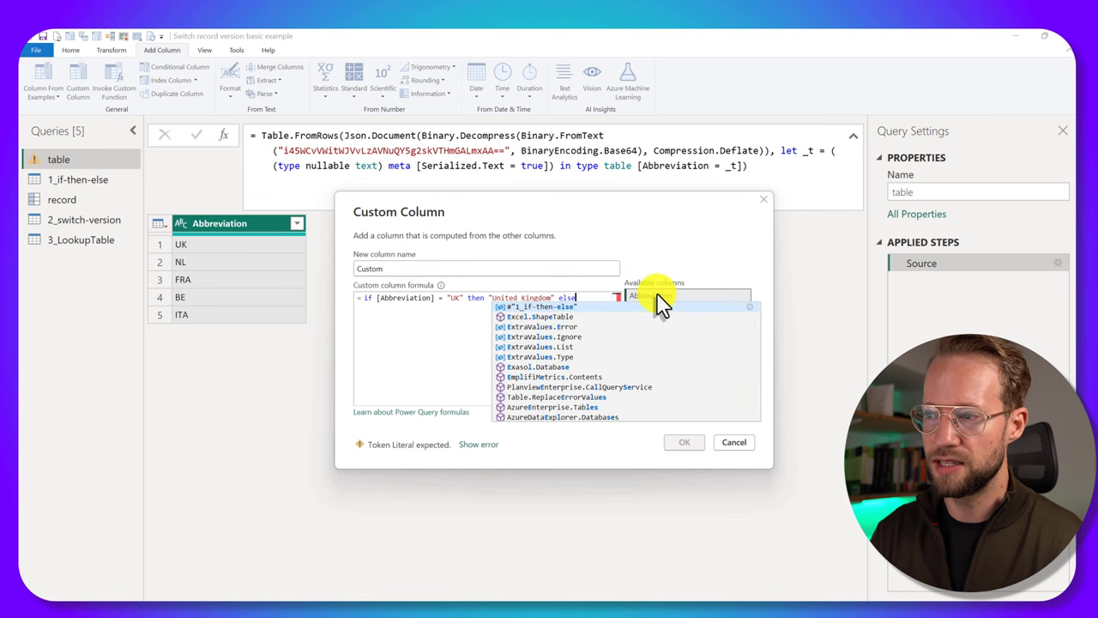
- Add a second if-line mapping NL to the Netherlands by duplicating and editing the UK line
triple_click(549, 302)
key("ctrl+c")
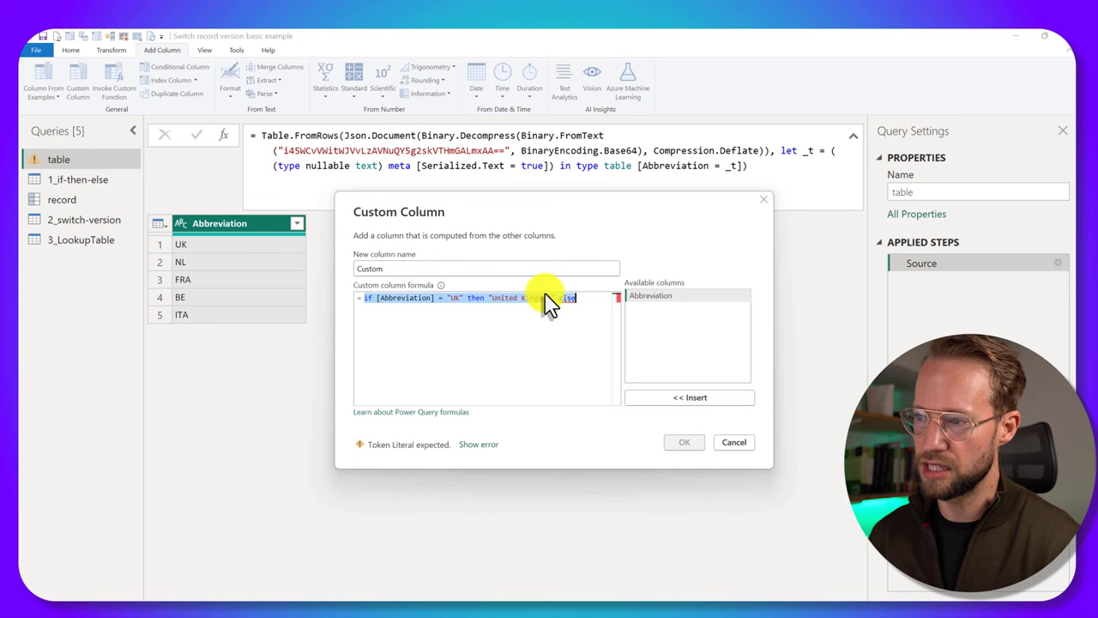
left_click(585, 297)
key("Return")
key("ctrl+v")
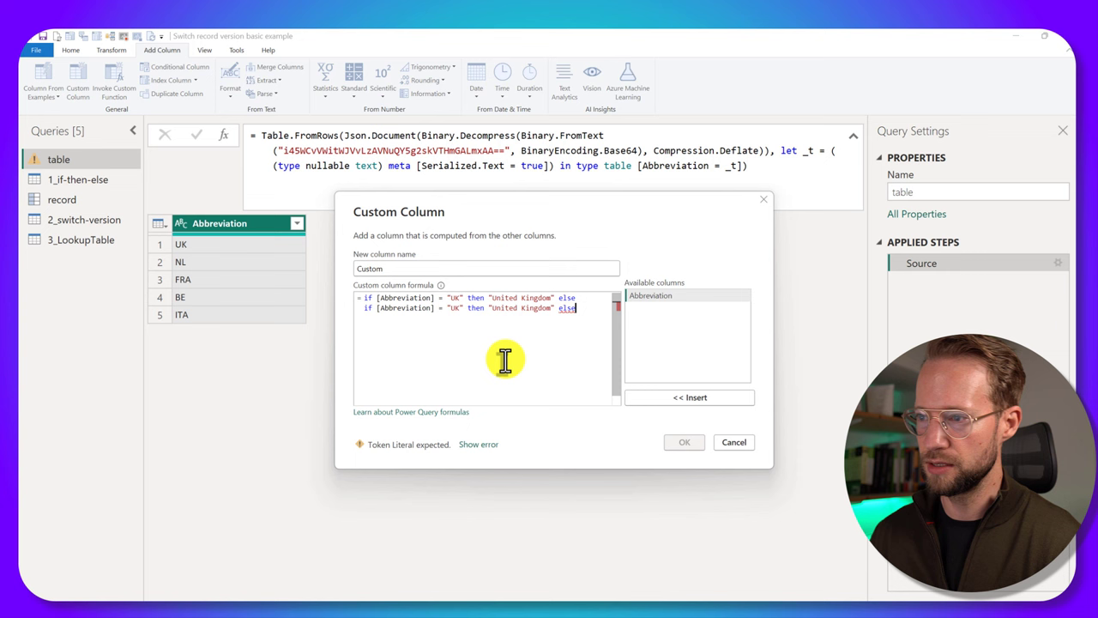
double_click(455, 308)
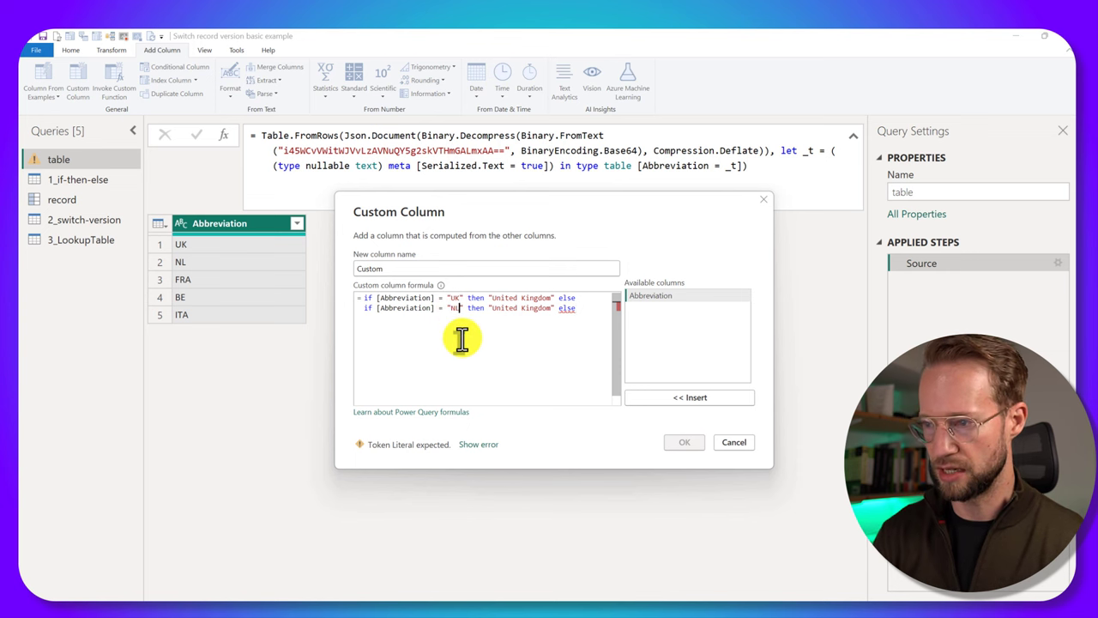
type("NL")
left_click_drag(492, 308, 549, 311)
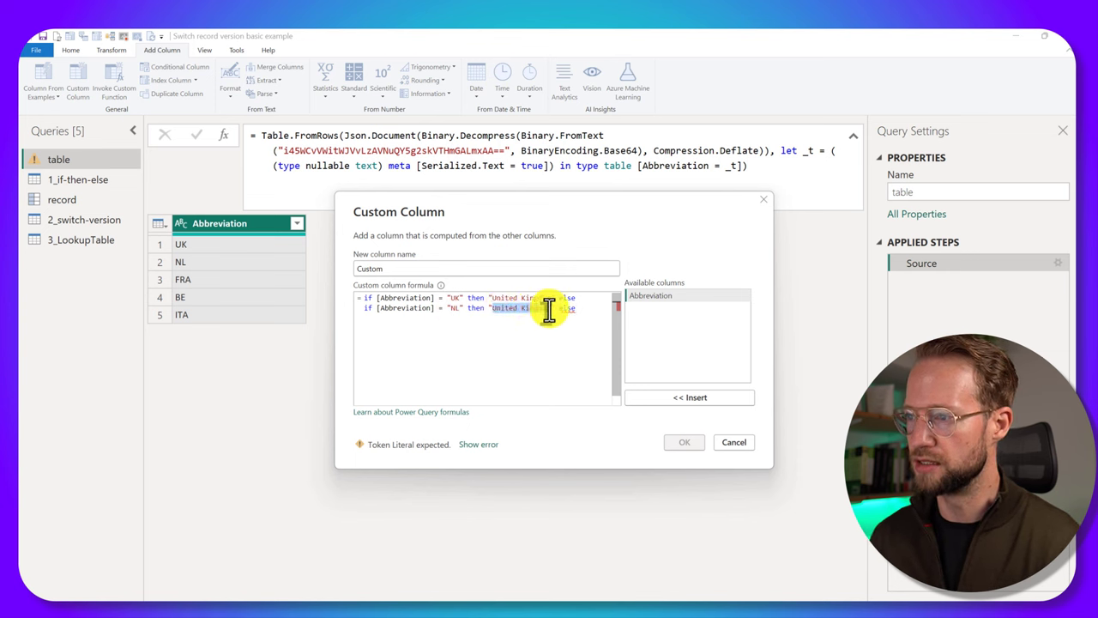
type("Netherlands")
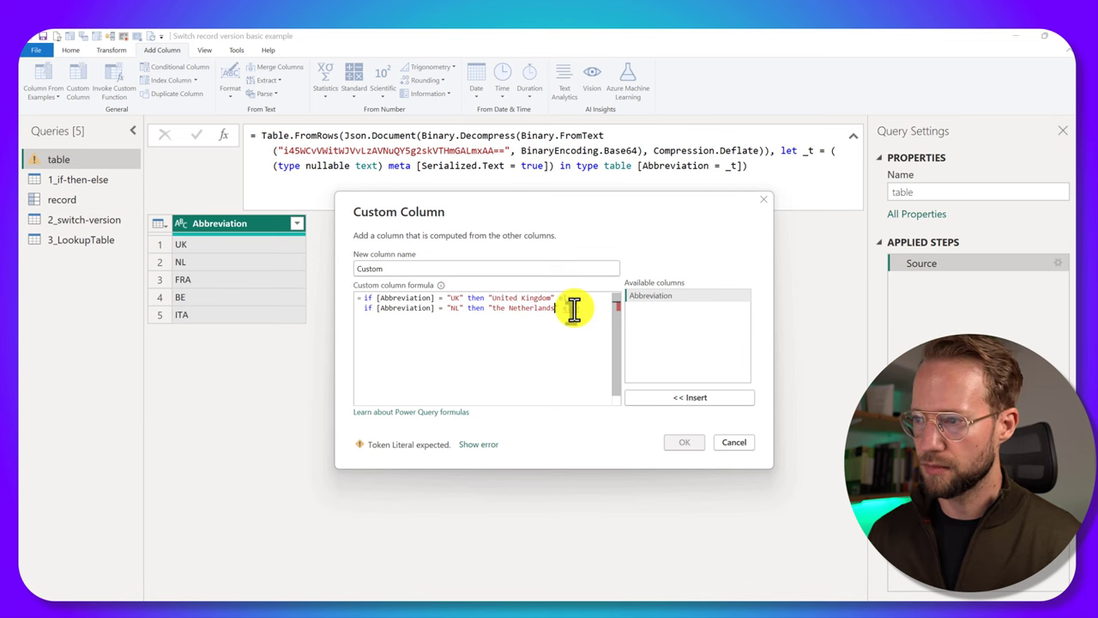
double_click(571, 308)
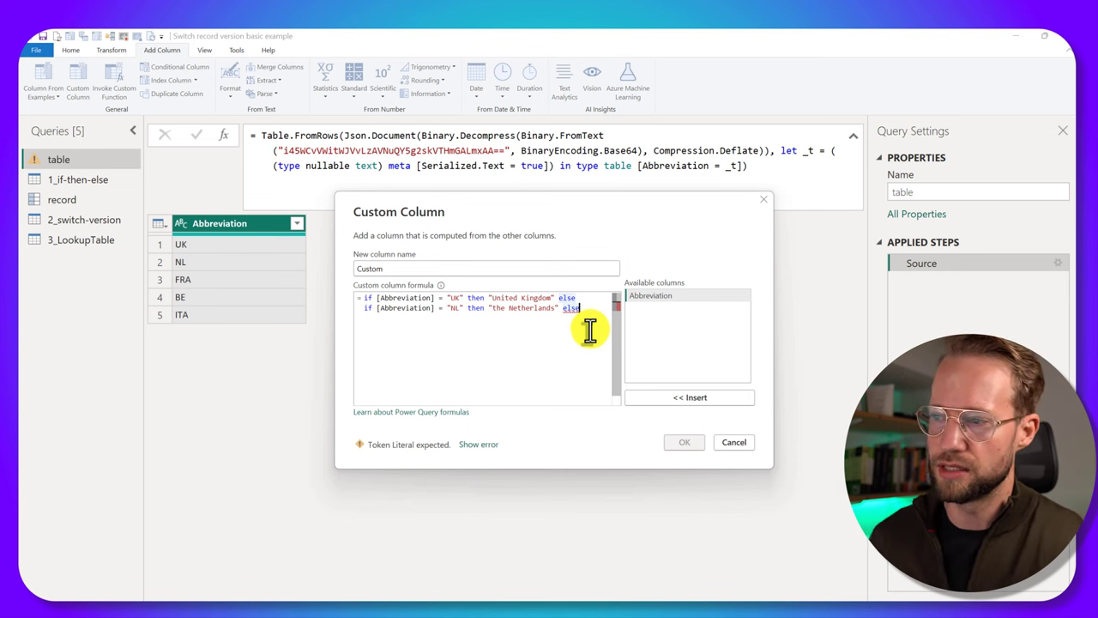
- Discard the draft formula and review the 1_if-then-else query's Country Description for UK through ITA
left_click(716, 442)
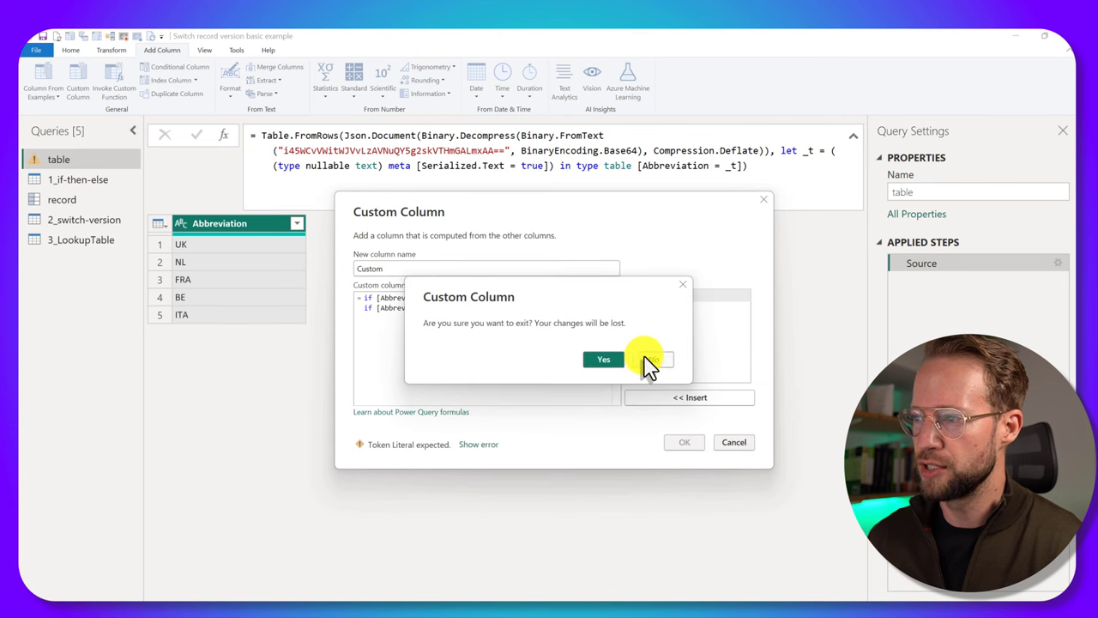
left_click(603, 359)
left_click(86, 179)
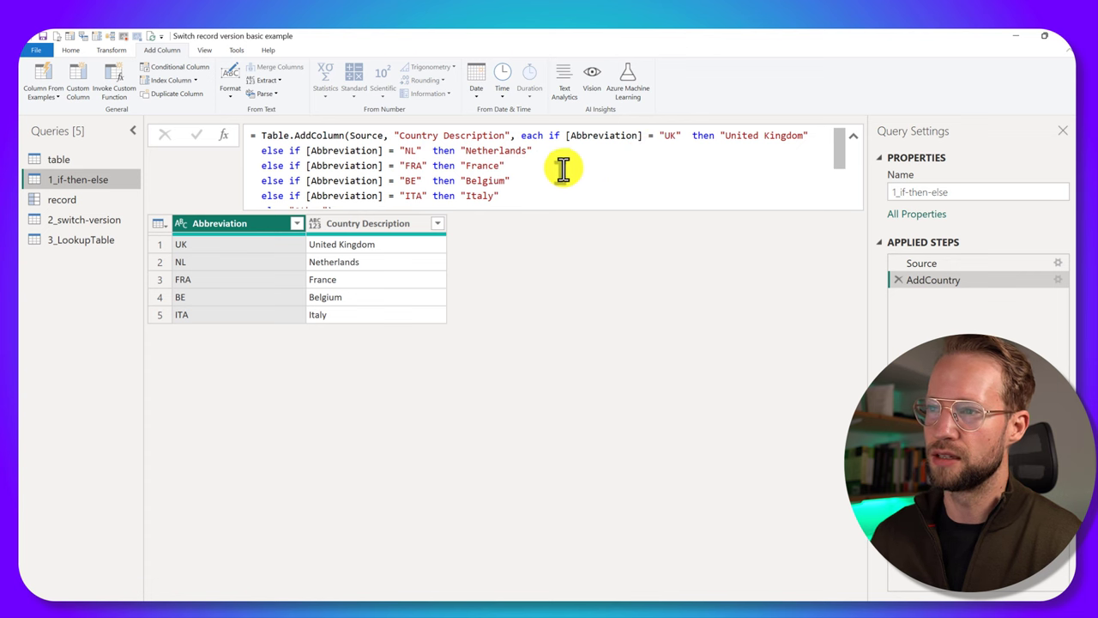
scroll(551, 166, "down", 1)
scroll(437, 196, "up", 1)
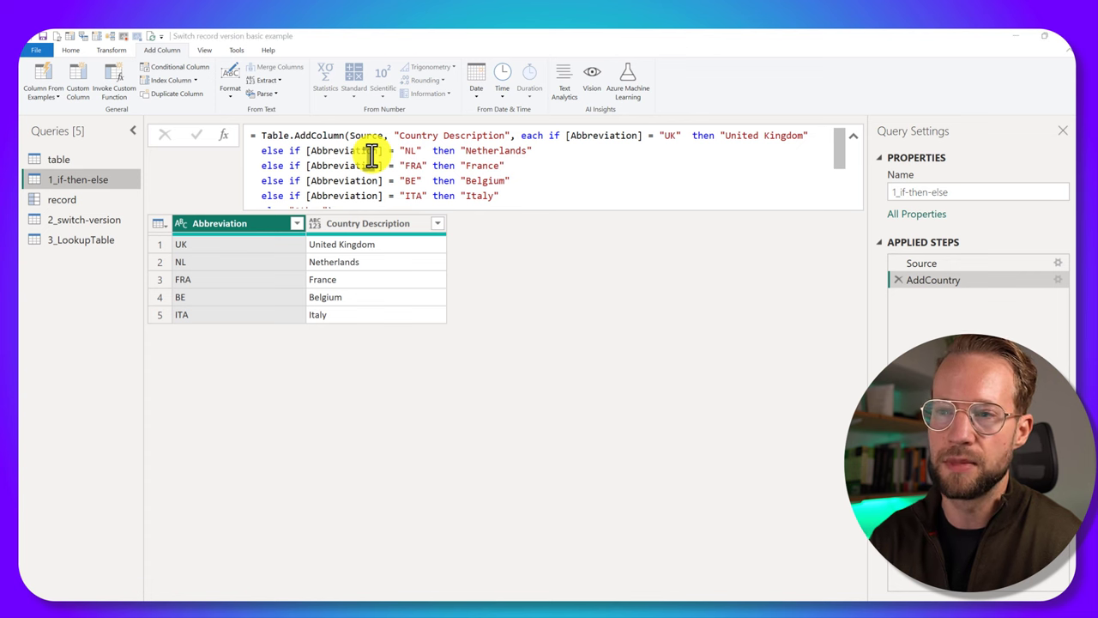
- Switch to the switch statement workbook in Excel
key("alt+Tab")
key("Tab")
key("Tab")
key("alt+Tab")
key("Tab")
key("Tab")
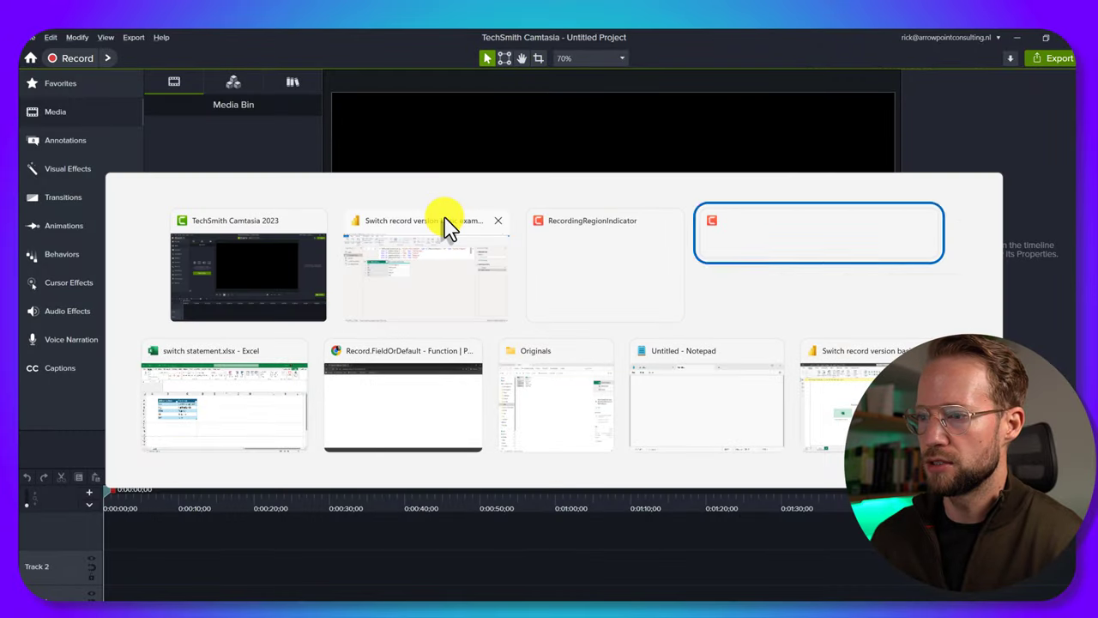
key("Tab")
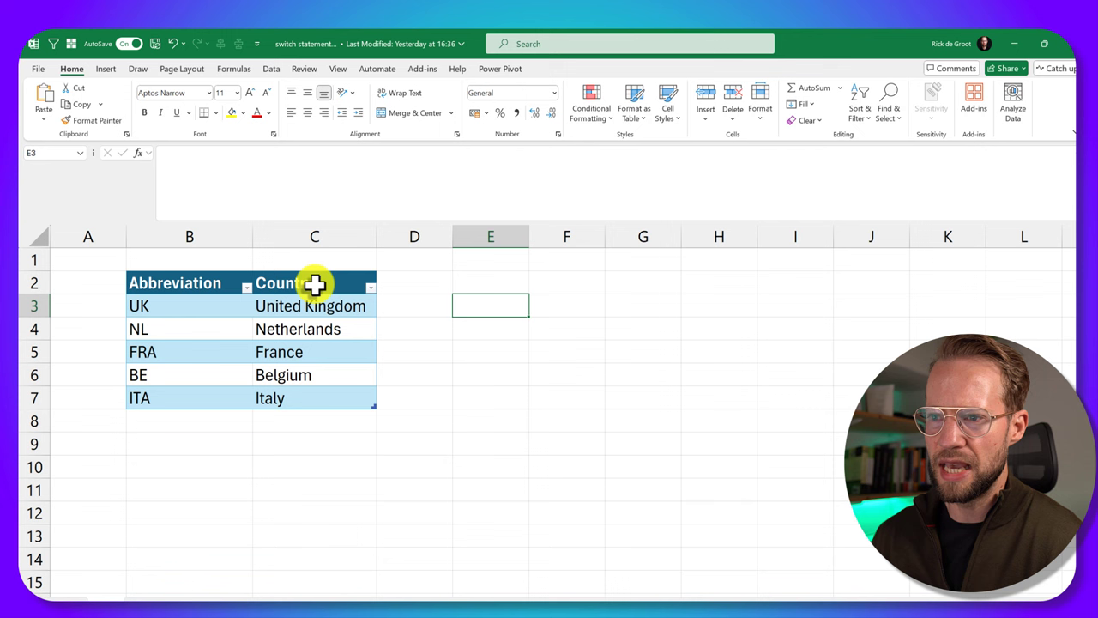
- Inspect and recommit the C3 SWITCH formula naming five countries with "Other" as default
left_click(296, 307)
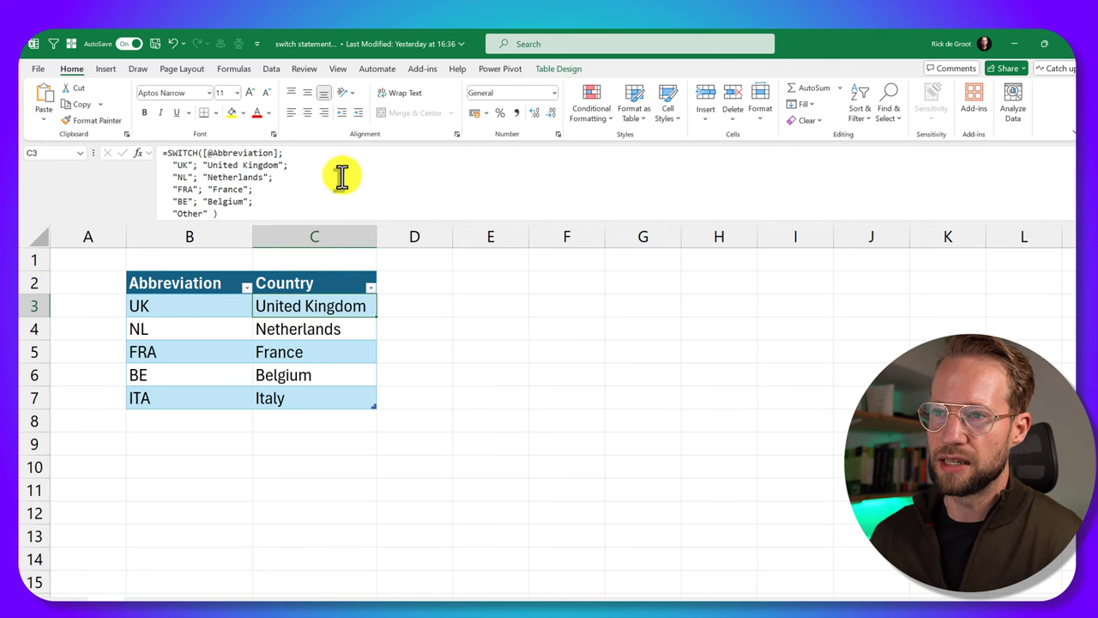
scroll(346, 301, "up", 1)
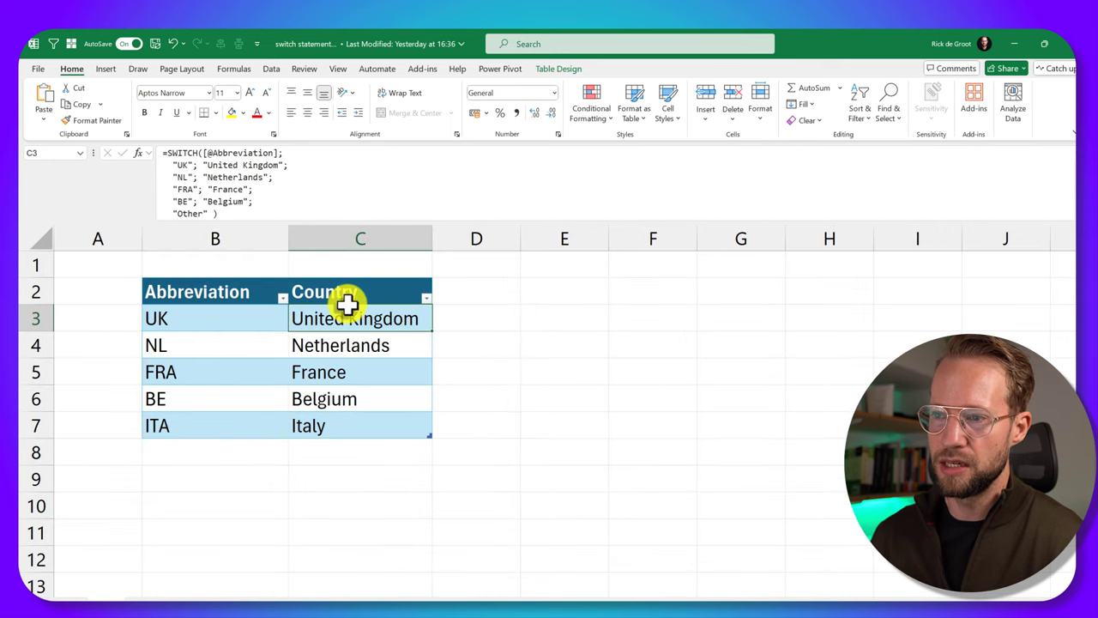
left_click(300, 182)
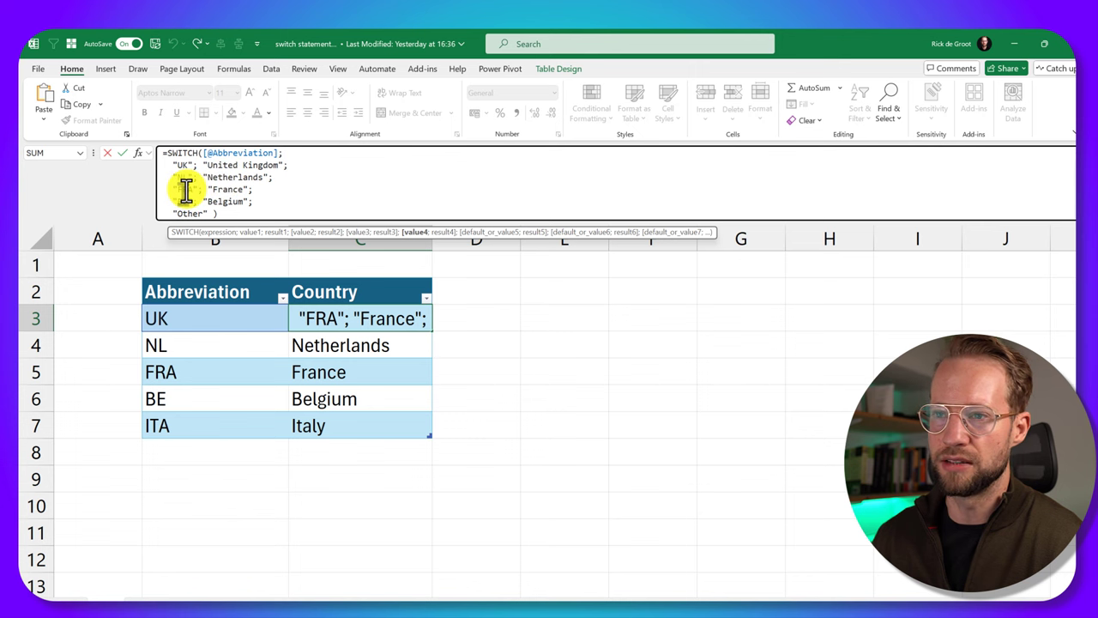
key("ctrl+Return")
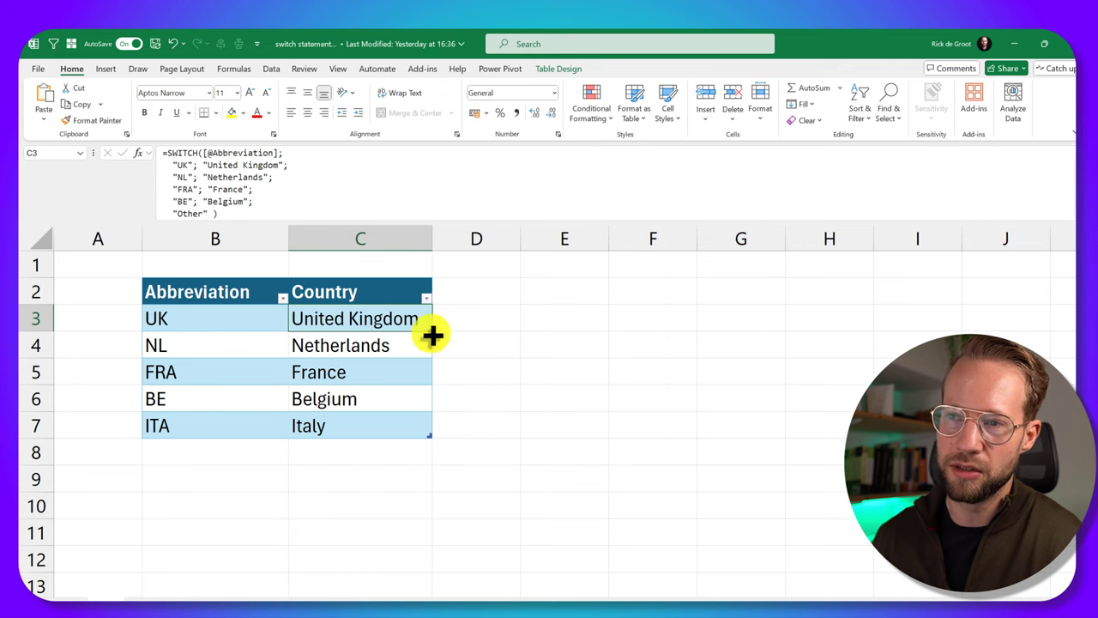
- On the powerquery.how page, highlight the Record.FieldOrDefault explanation that it fetches the value
key("alt+Tab")
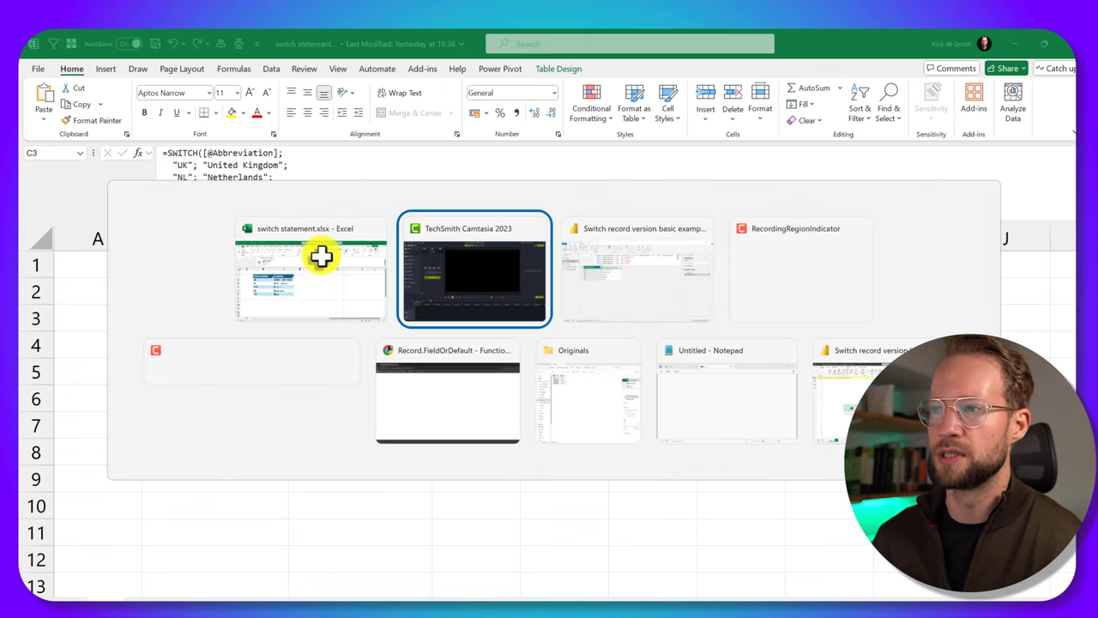
key("alt+Tab")
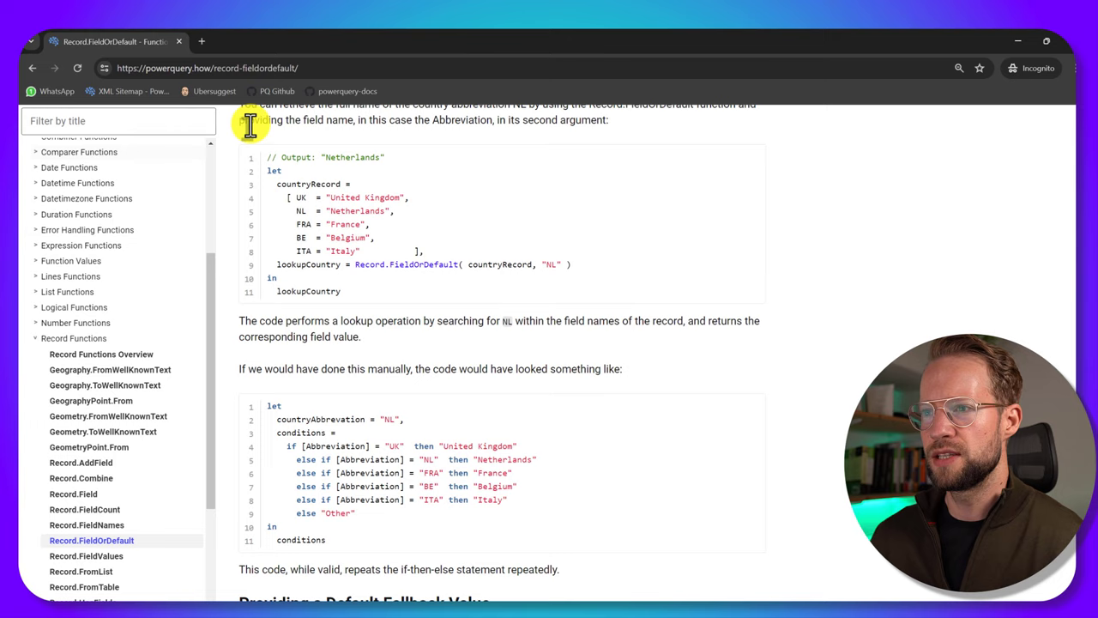
scroll(338, 197, "up", 10)
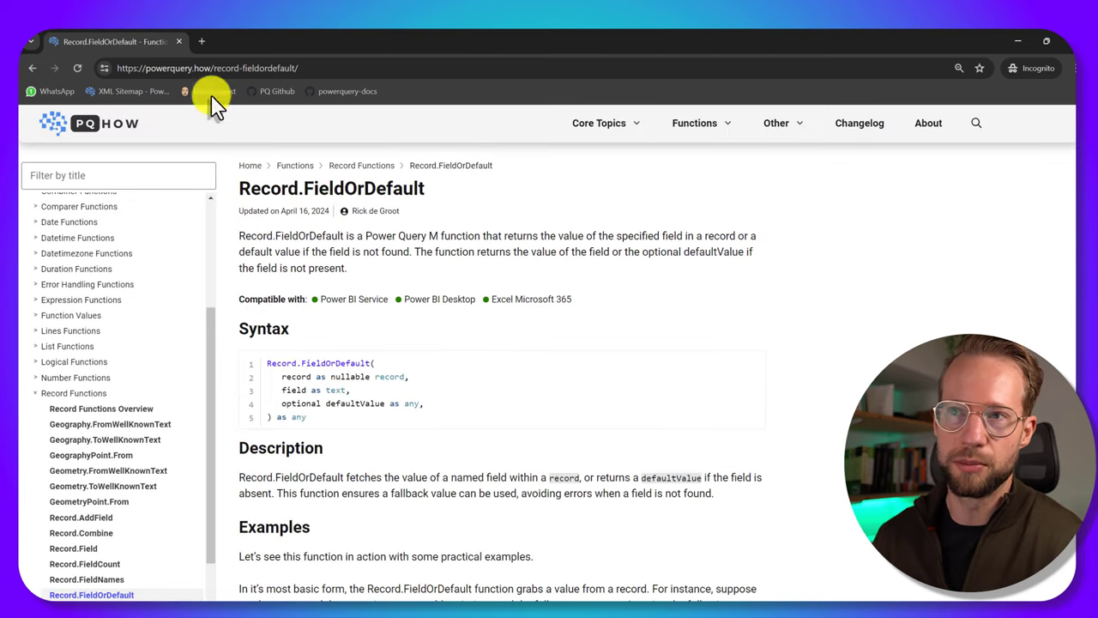
scroll(333, 154, "down", 2)
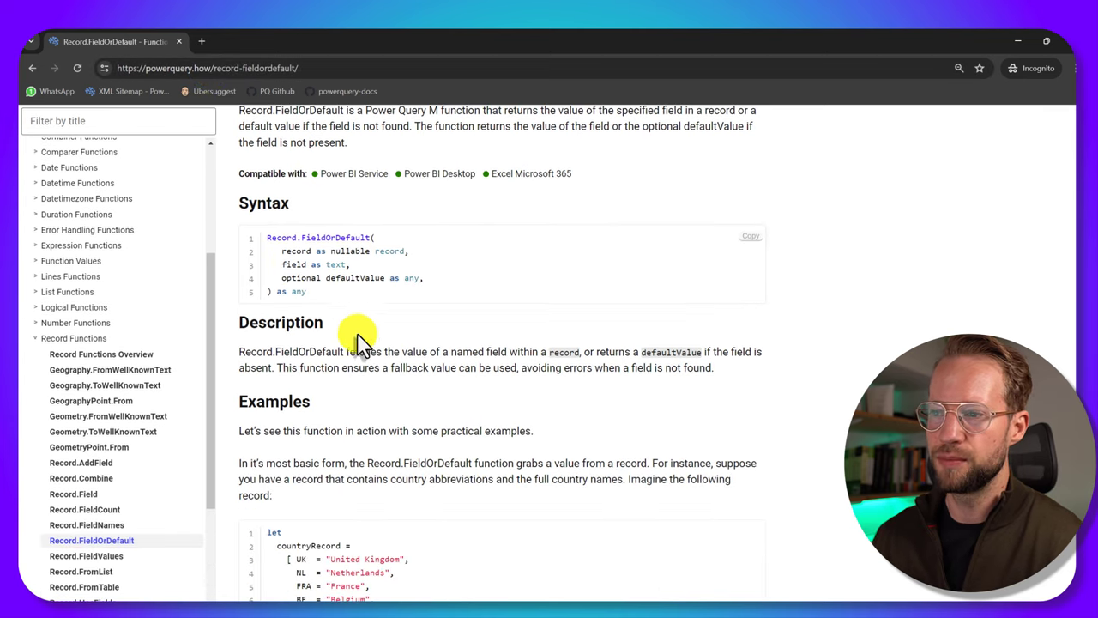
left_click_drag(341, 351, 573, 354)
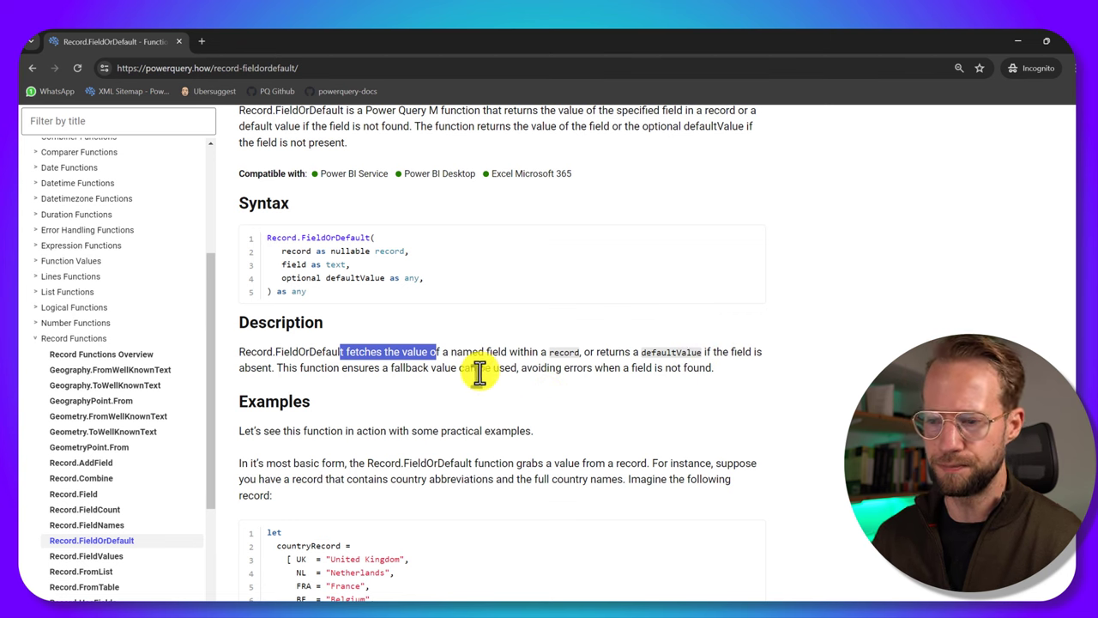
- Scroll to and study the country-lookup example code, then return to Power Query Editor
scroll(479, 371, "down", 2)
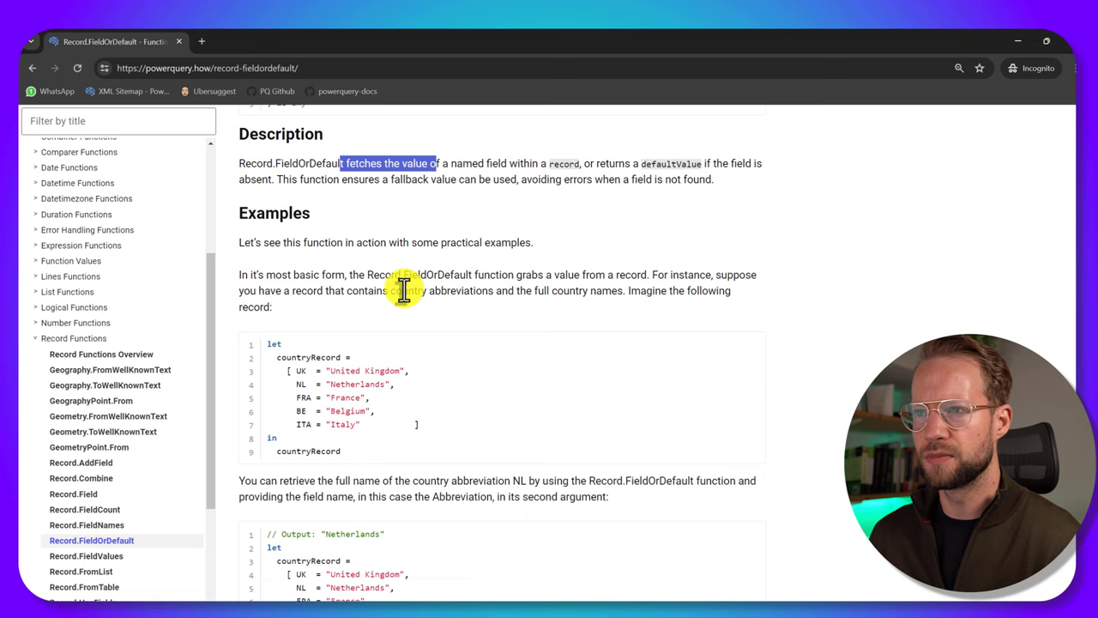
scroll(399, 283, "up", 1)
scroll(381, 287, "down", 2)
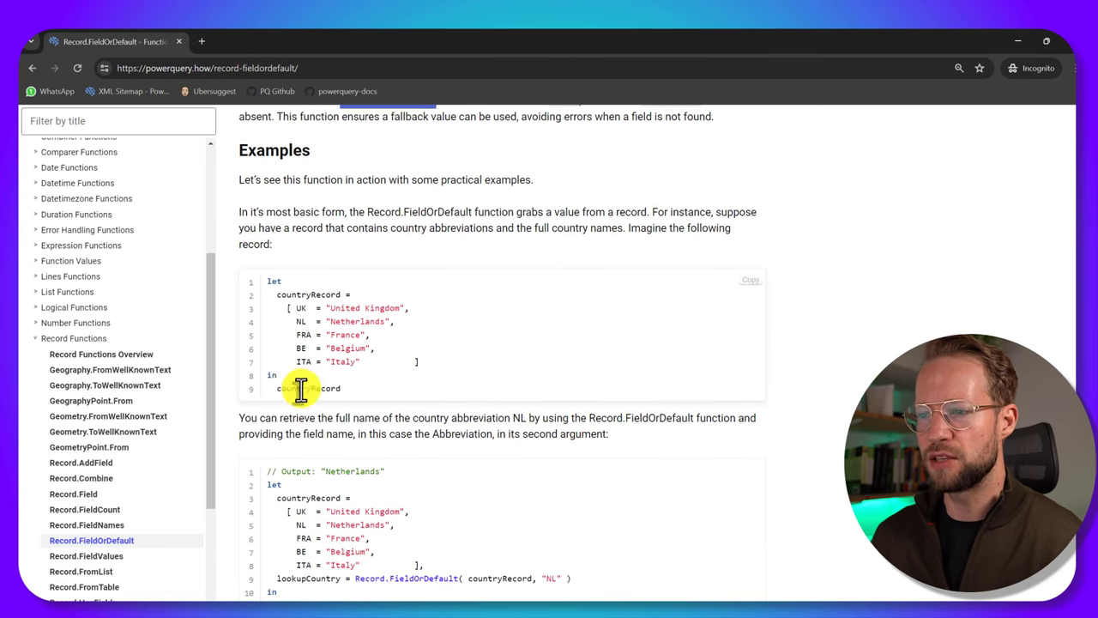
scroll(410, 296, "down", 1)
scroll(410, 296, "down", 2)
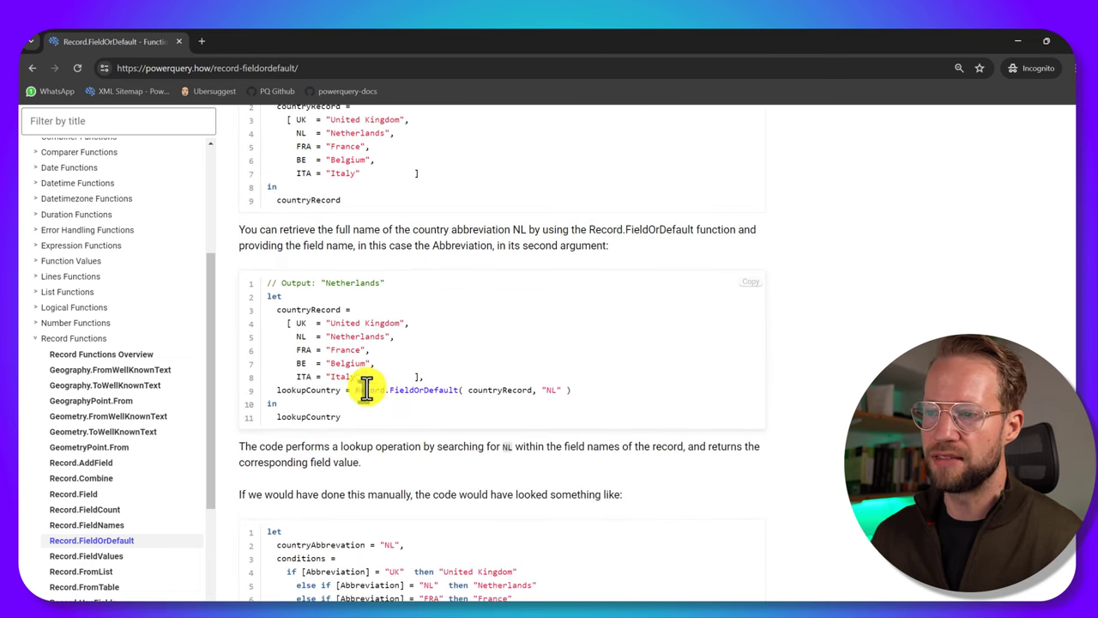
left_click_drag(356, 390, 587, 403)
left_click(582, 393)
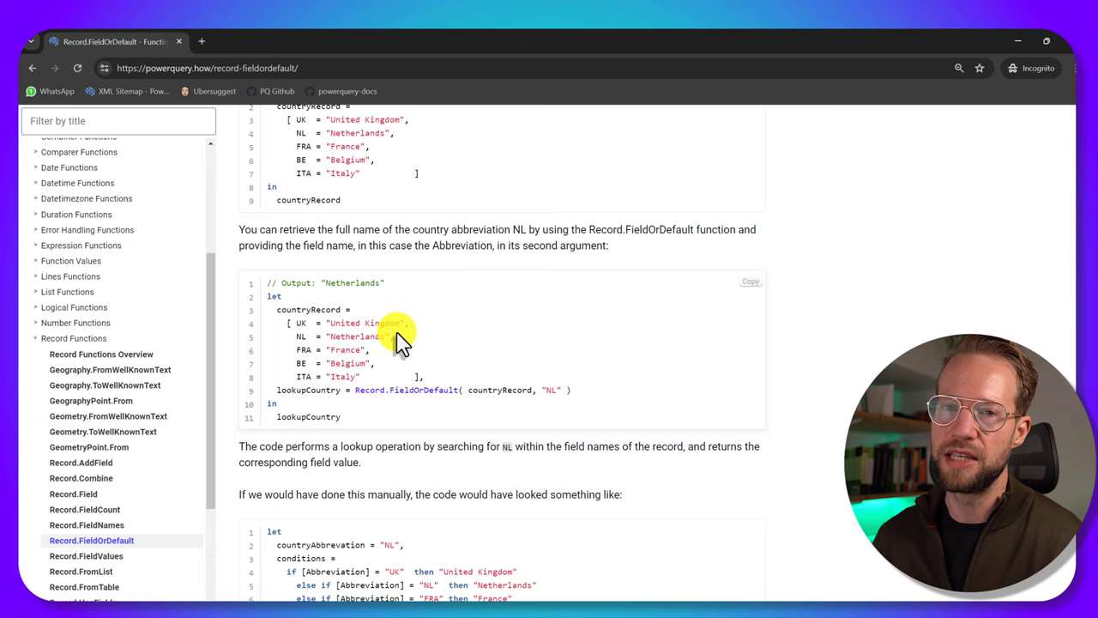
key("alt+Tab")
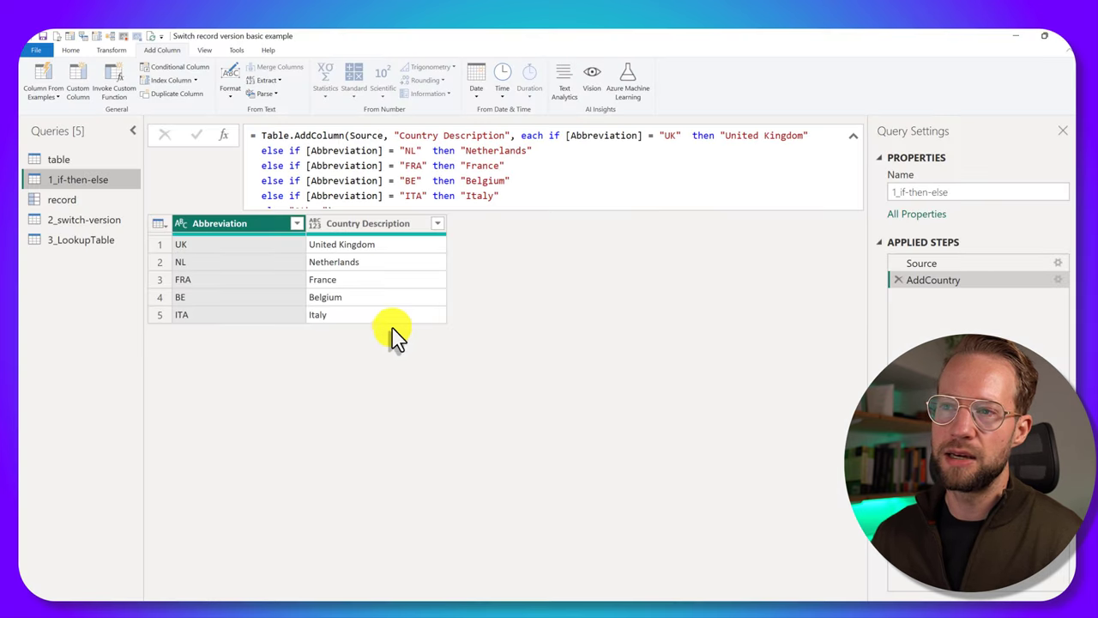
- Copy the country record formula from the record query, then switch to 2_switch-version
left_click(62, 200)
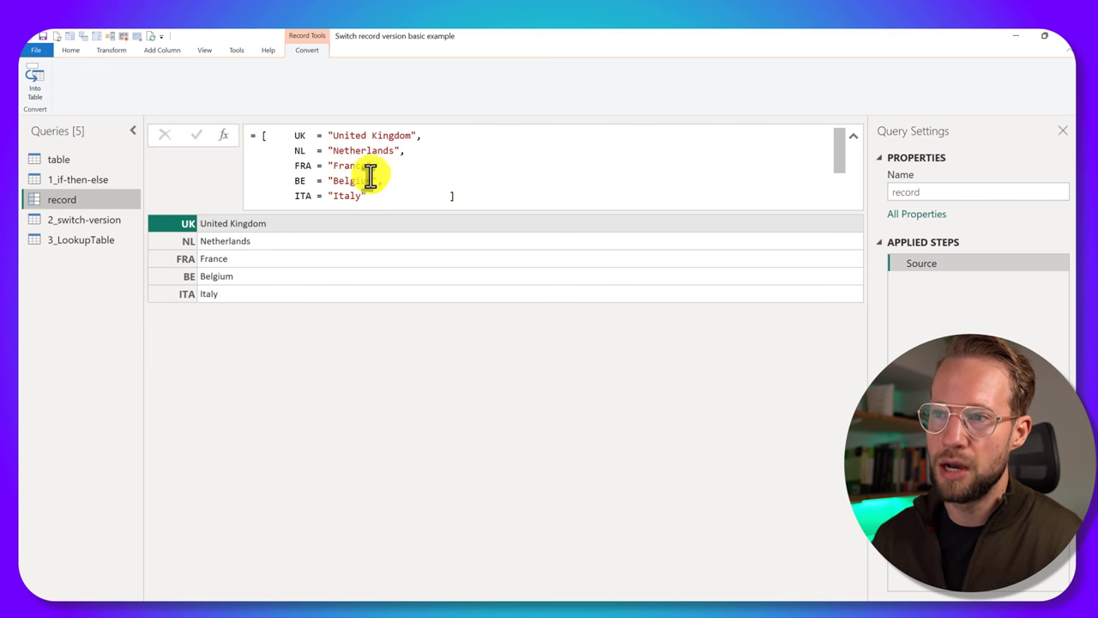
left_click(465, 197)
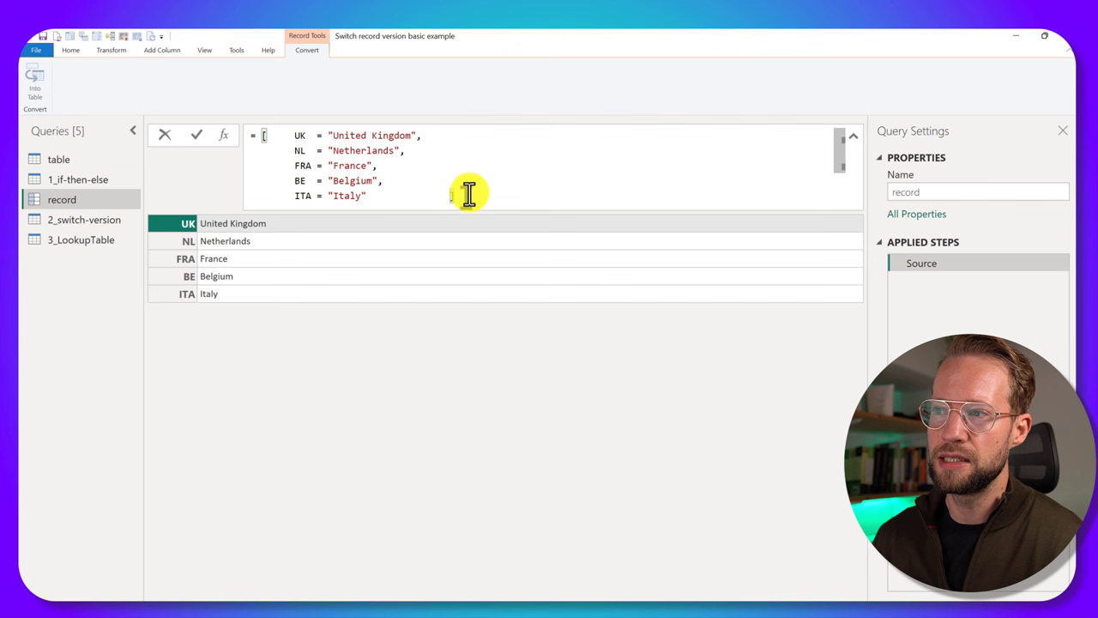
left_click_drag(262, 137, 326, 228)
key("ctrl+c")
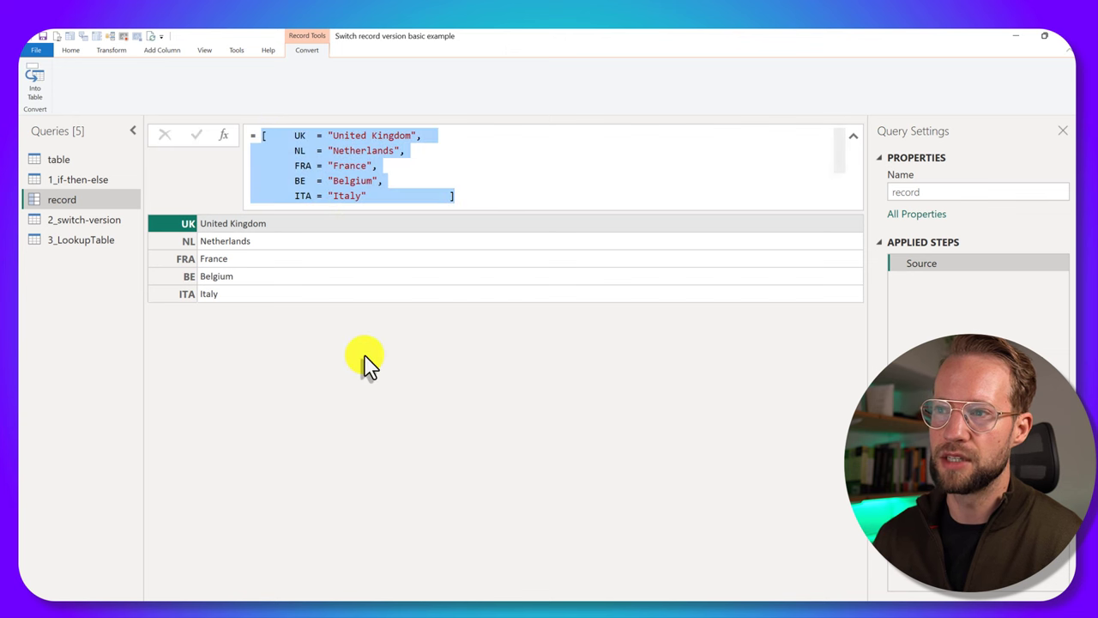
left_click(380, 171)
left_click(106, 228)
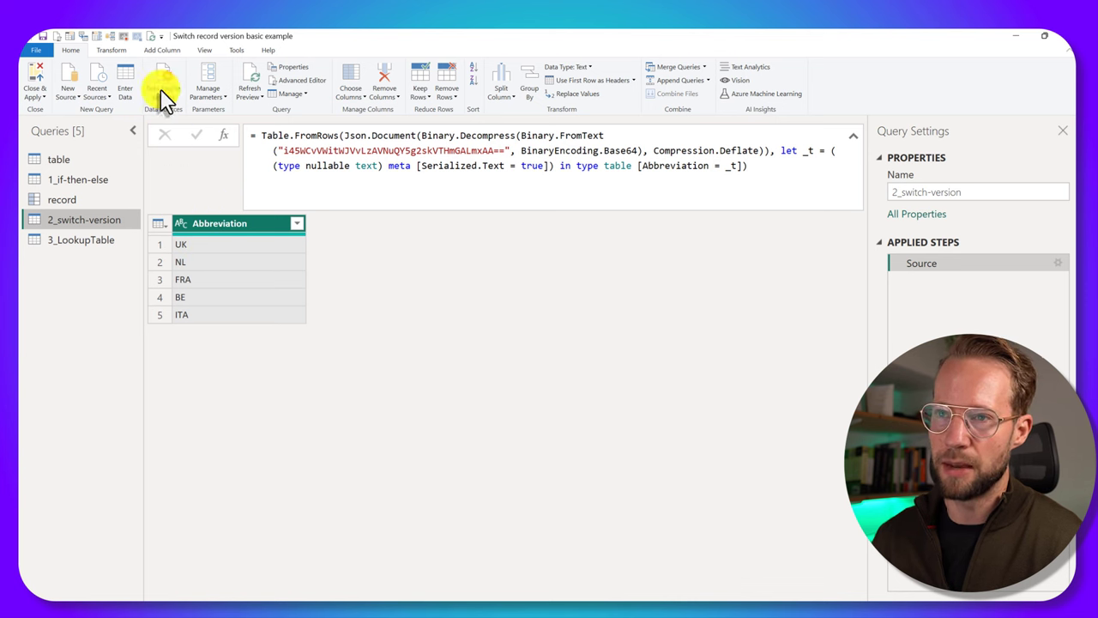
- Create a new custom column named Country Name
left_click(162, 50)
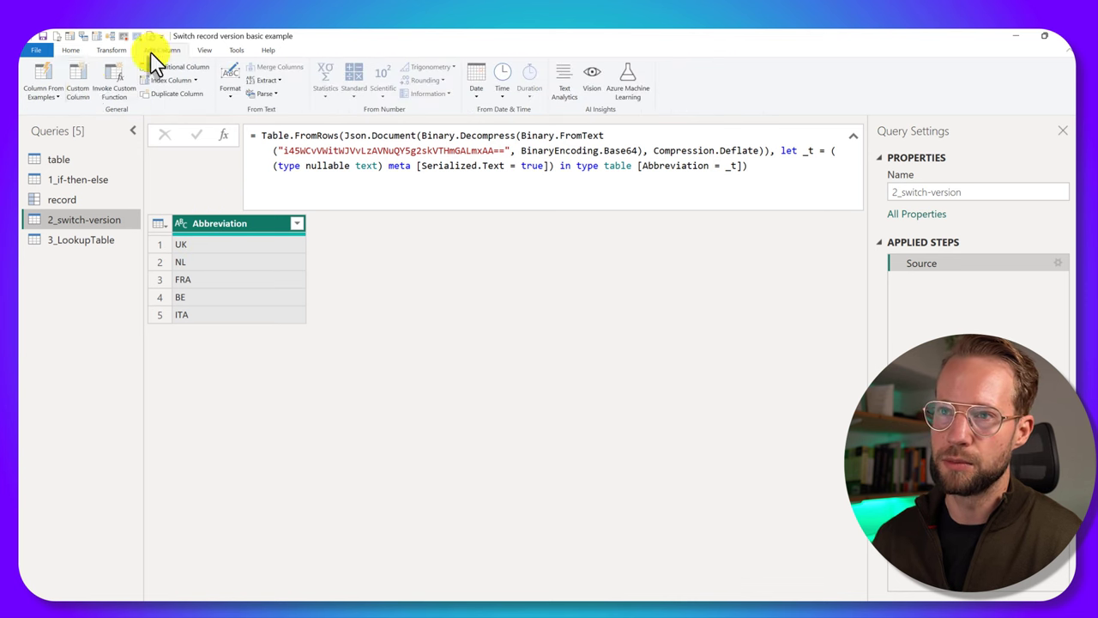
left_click(74, 94)
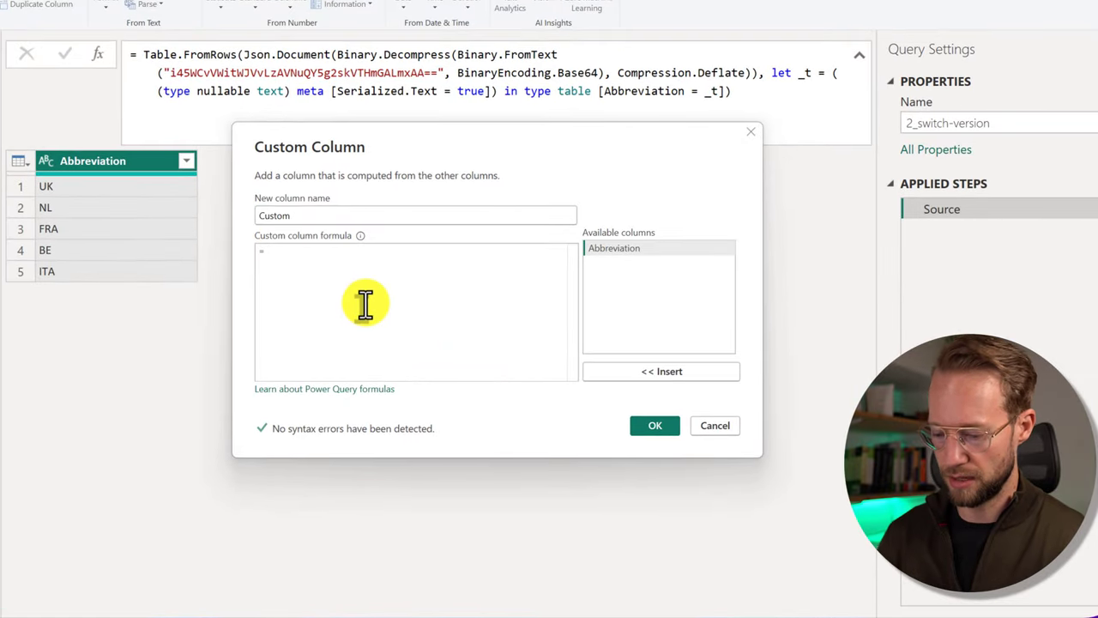
double_click(265, 215)
type("Co")
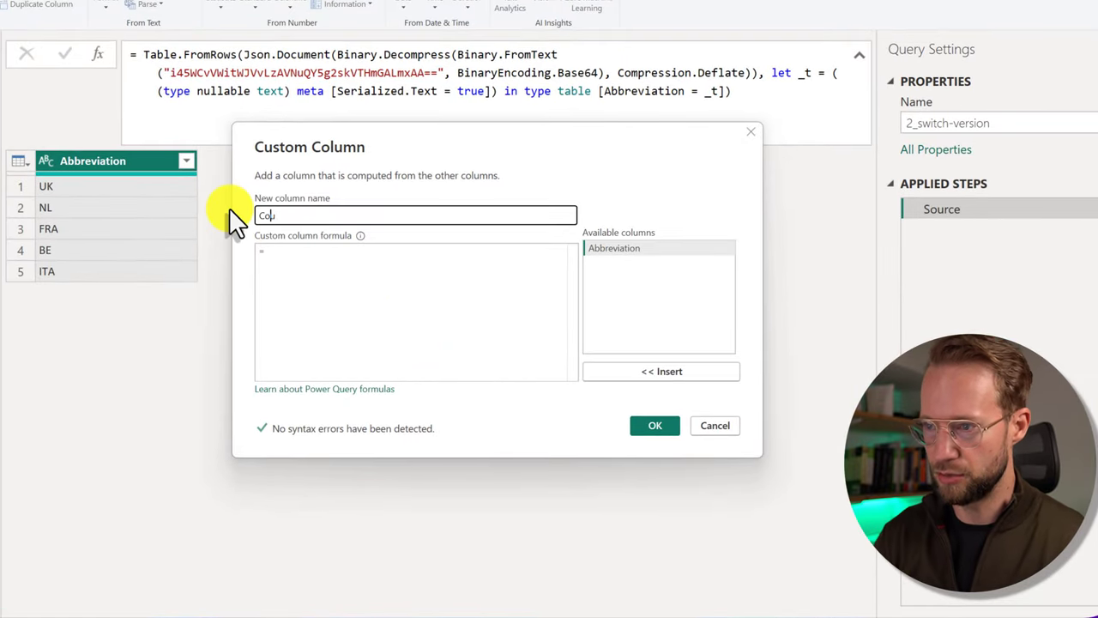
type("untry Name")
- Paste the country record into the formula, prefixed with 'let myRecord =' and followed by a comma
left_click(350, 287)
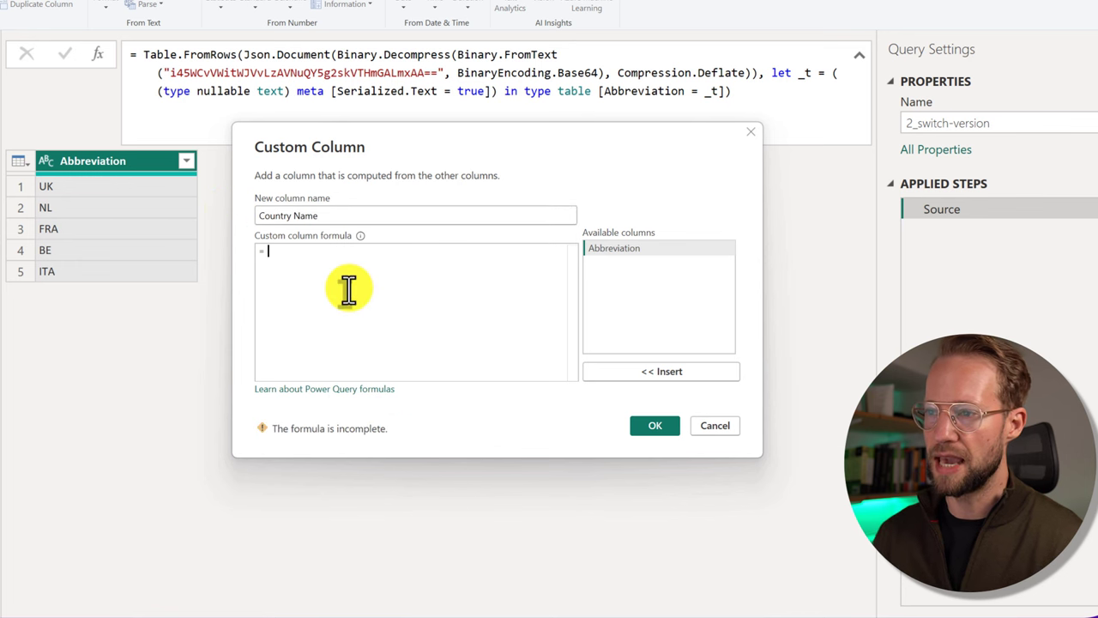
key("ctrl+v")
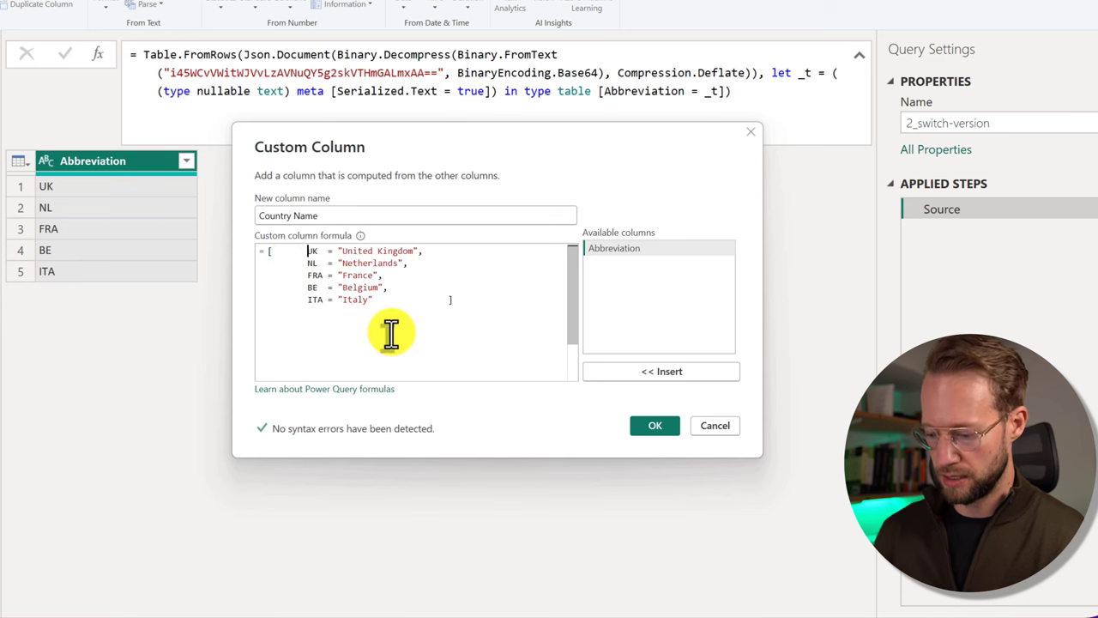
key("Return")
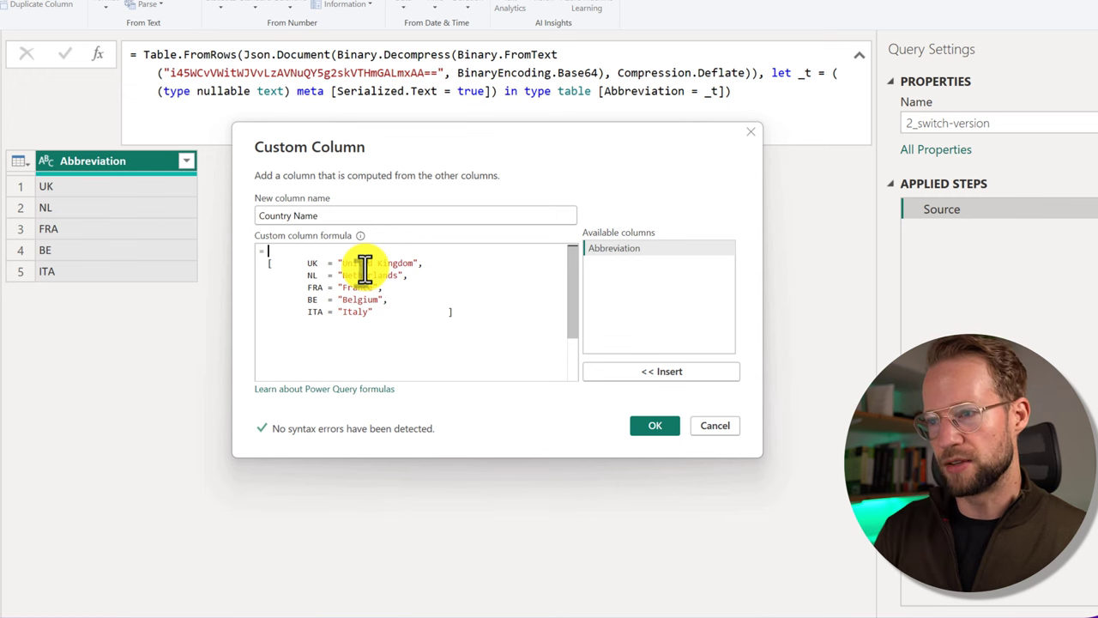
type("let myR")
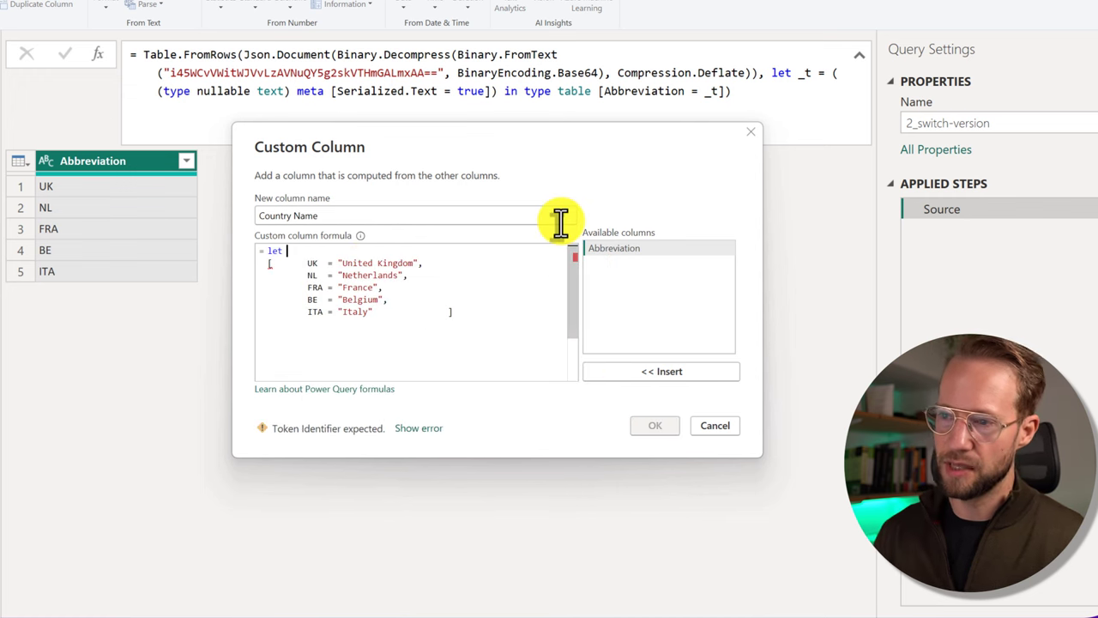
type("ecord =")
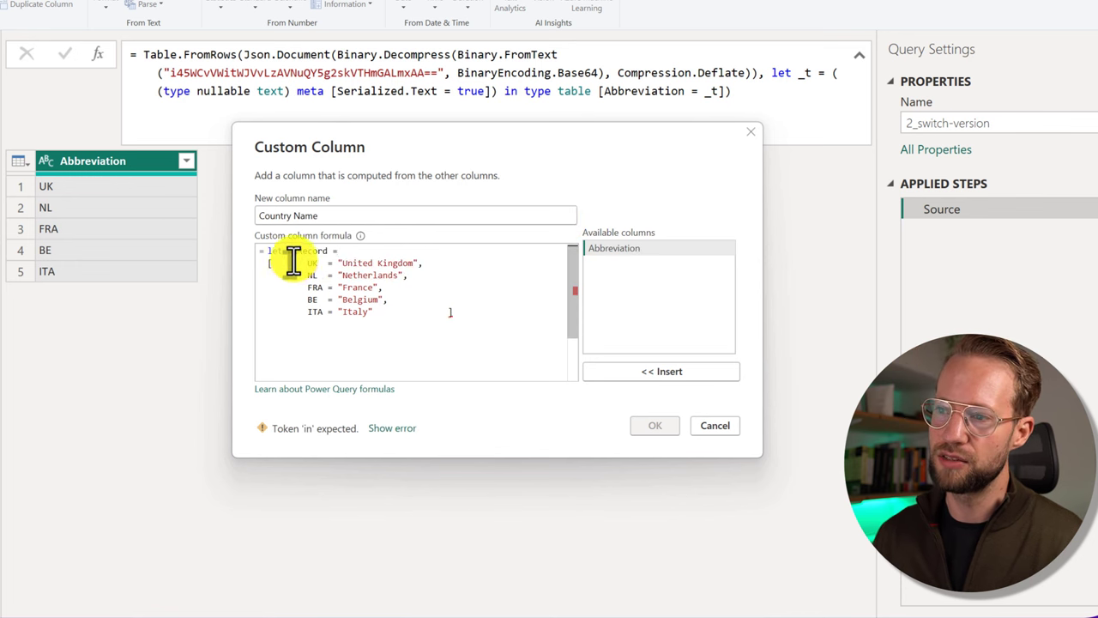
left_click(474, 318)
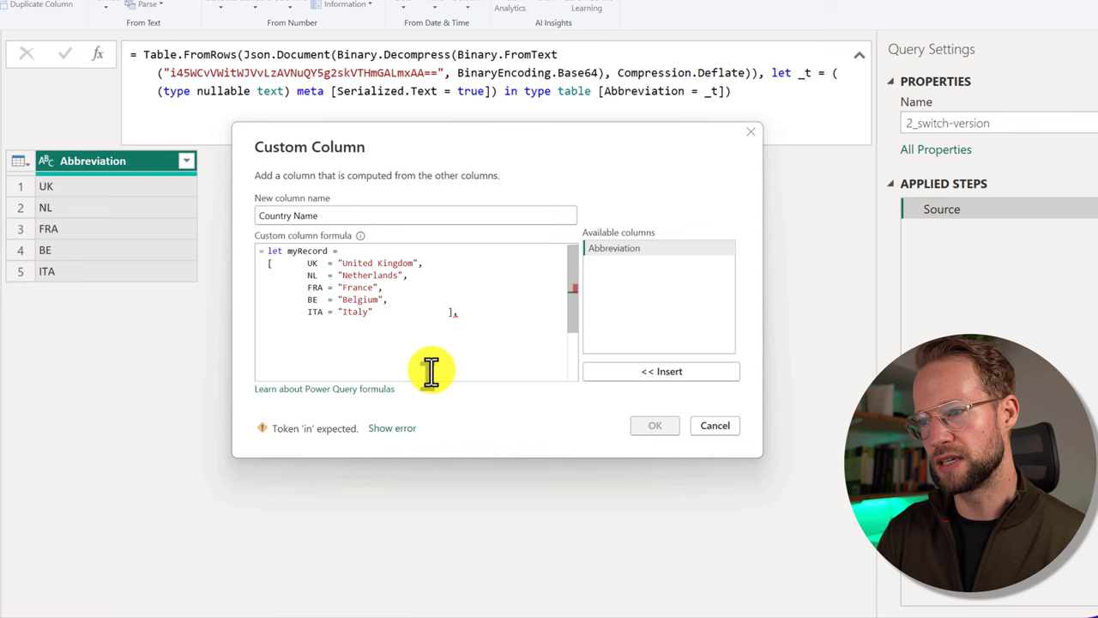
left_click(429, 324)
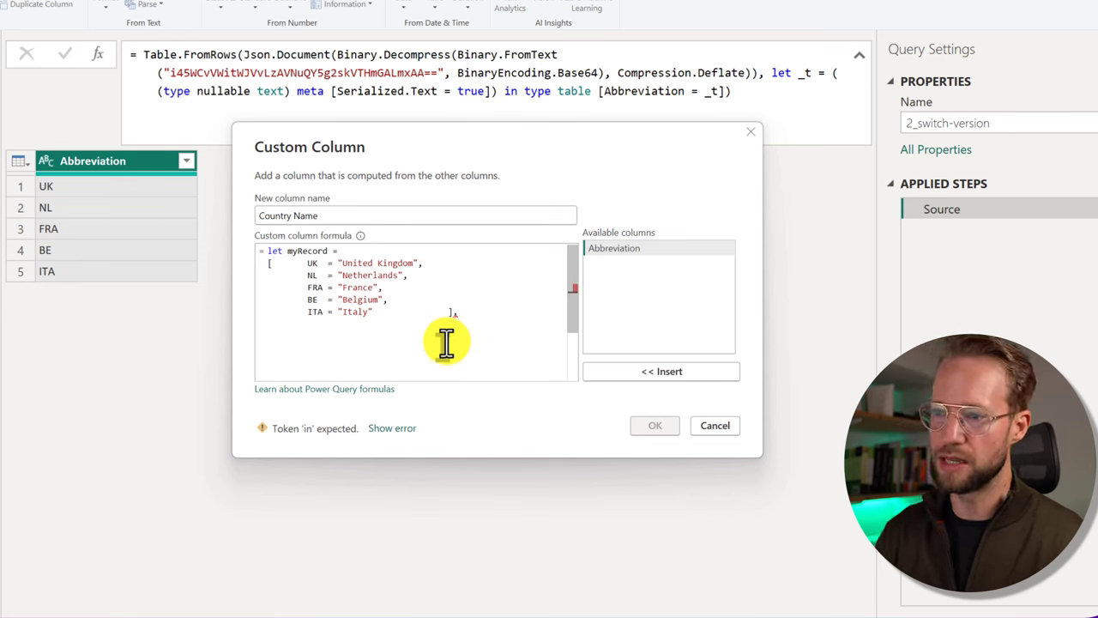
- Add the line 'lookupValue = Record.FieldOrDefault(myRecord,' to the formula
type("lookupV")
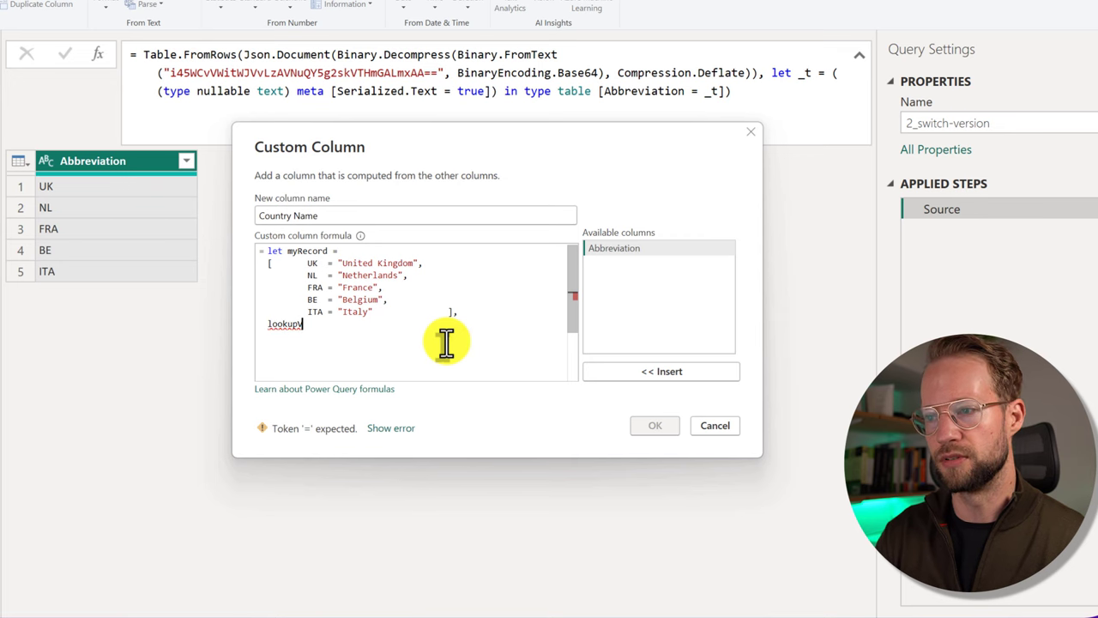
type("alue =")
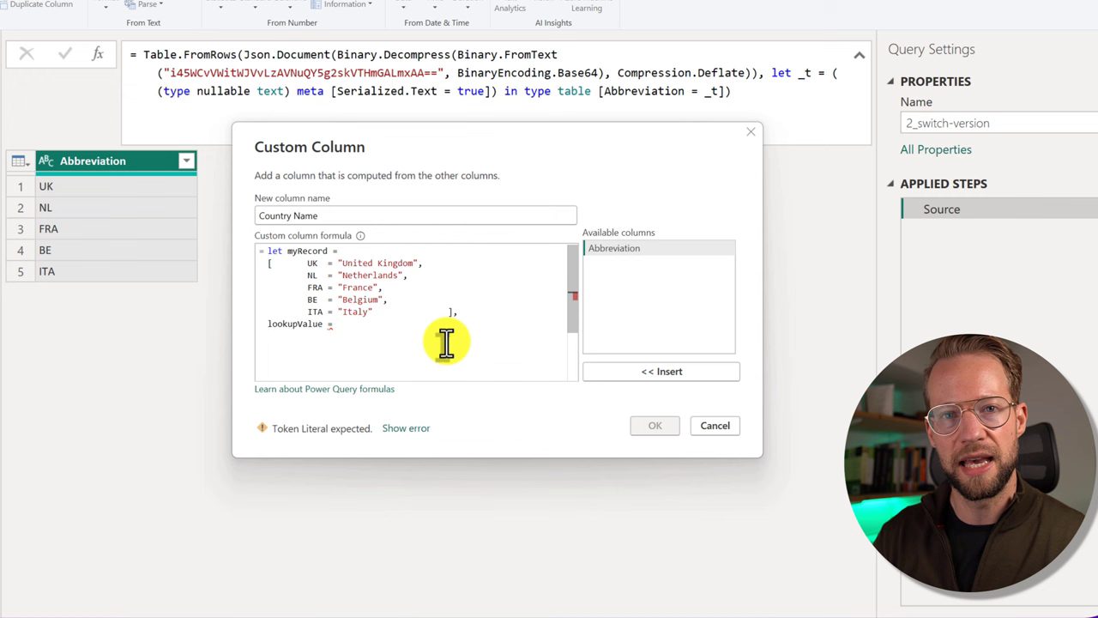
type(" Re")
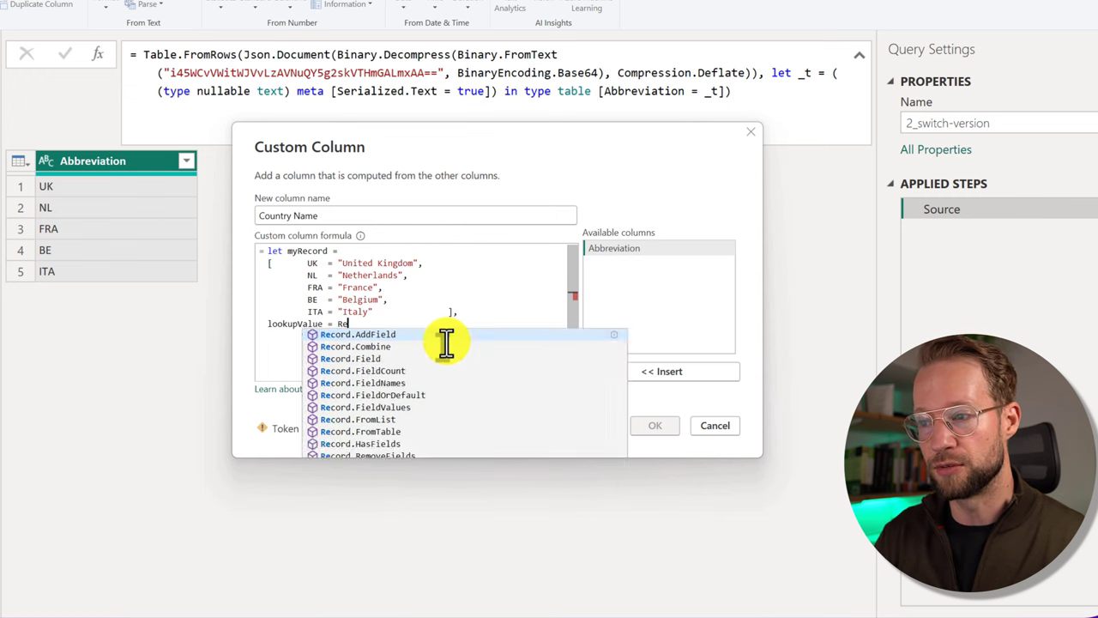
type("cordfieldord")
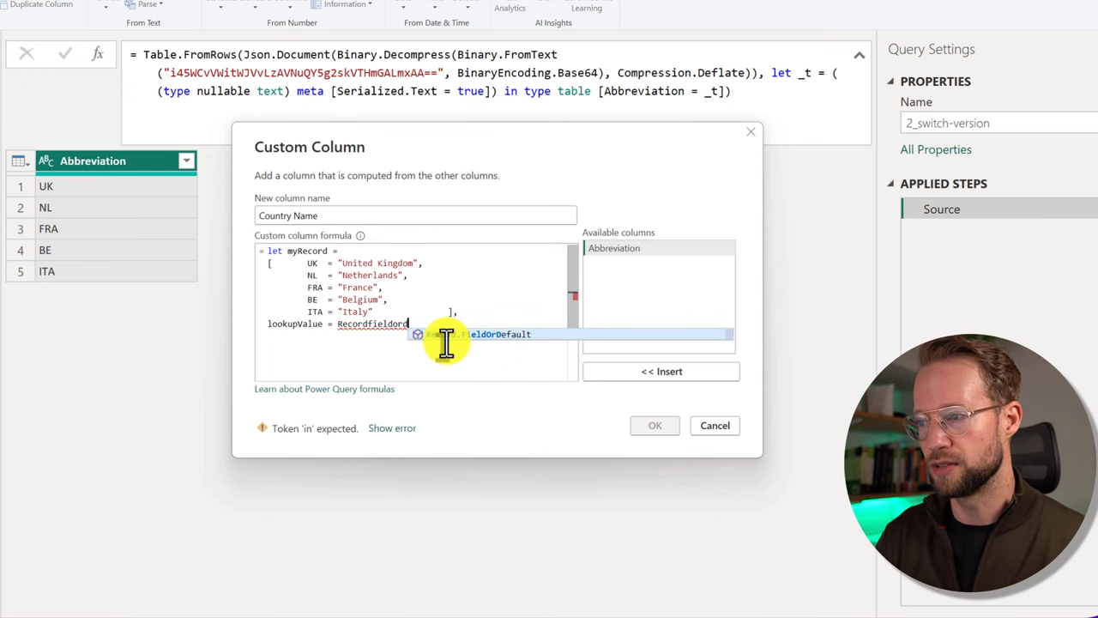
key("Tab")
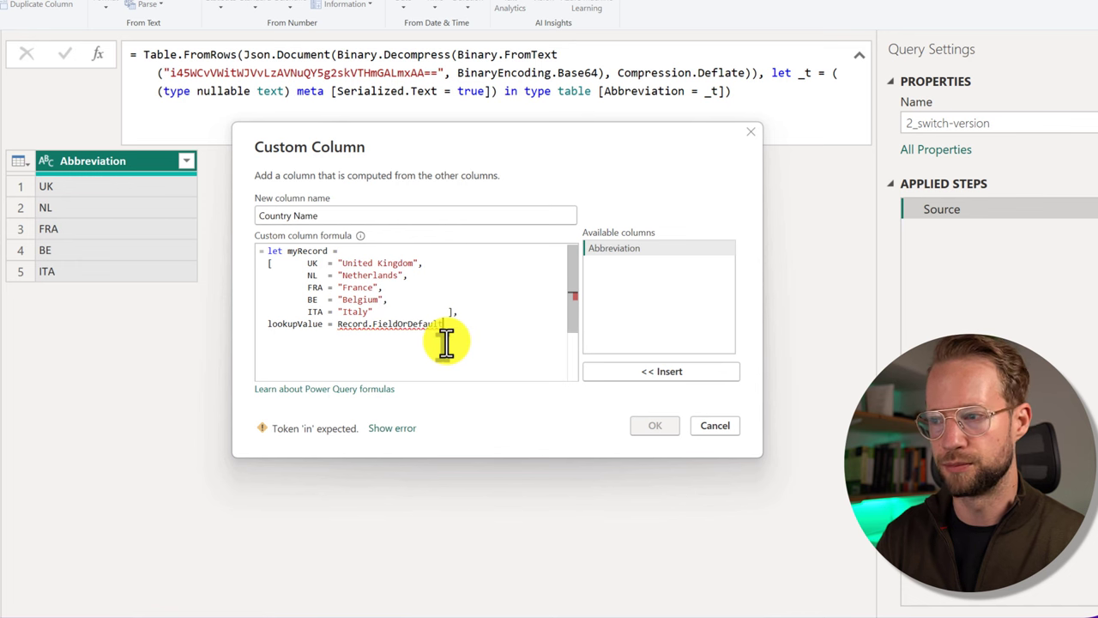
type("(")
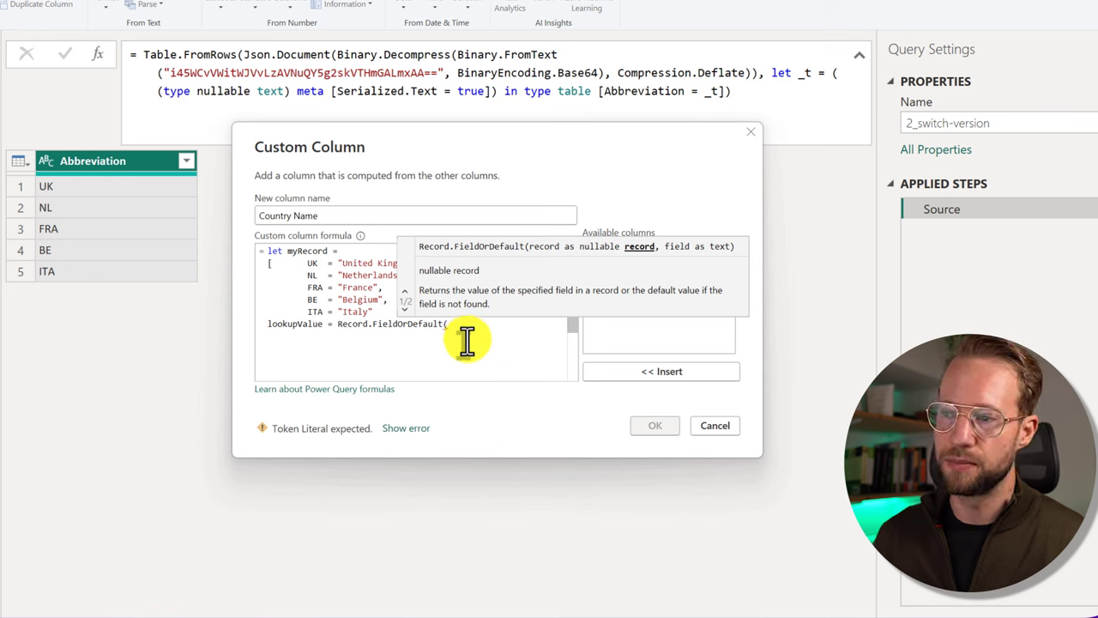
left_click(466, 321)
double_click(308, 250)
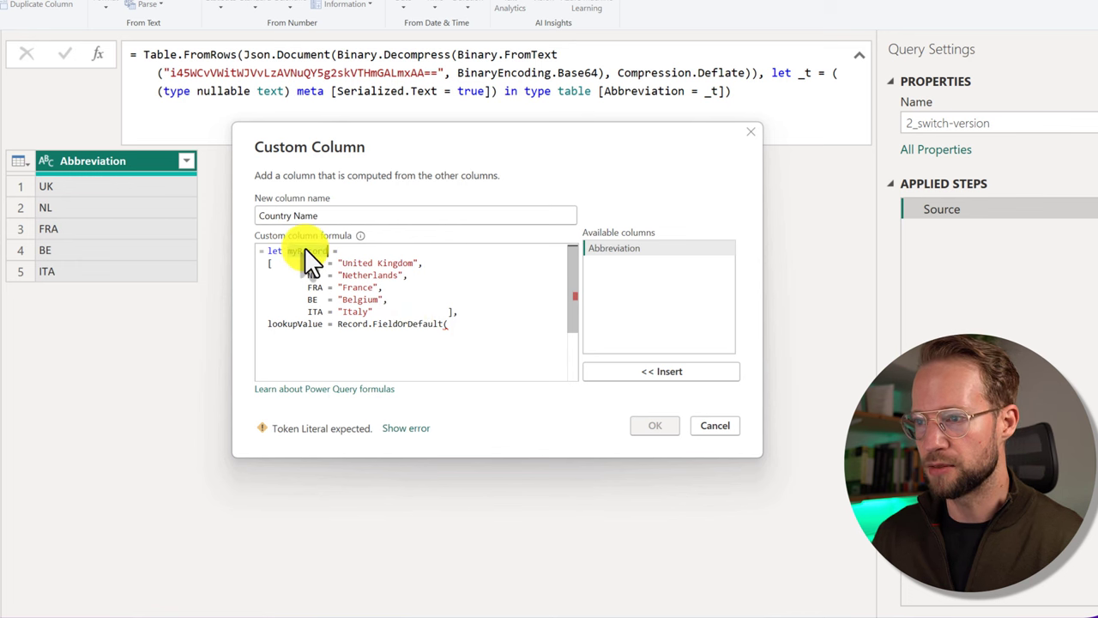
key("ctrl+c")
left_click(456, 326)
key("ctrl+v")
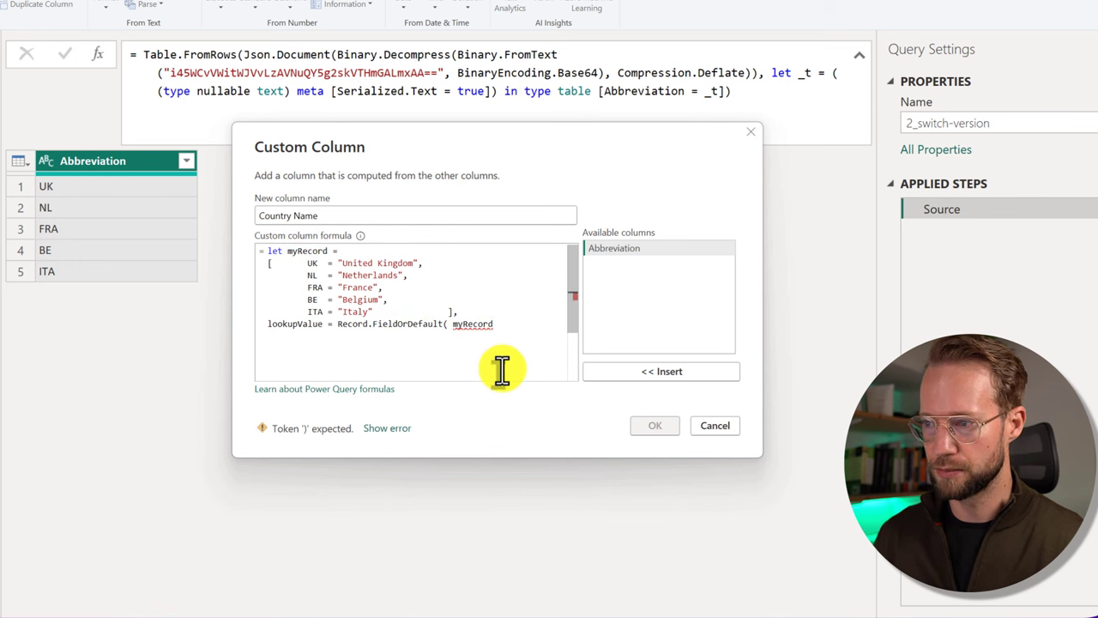
type(",")
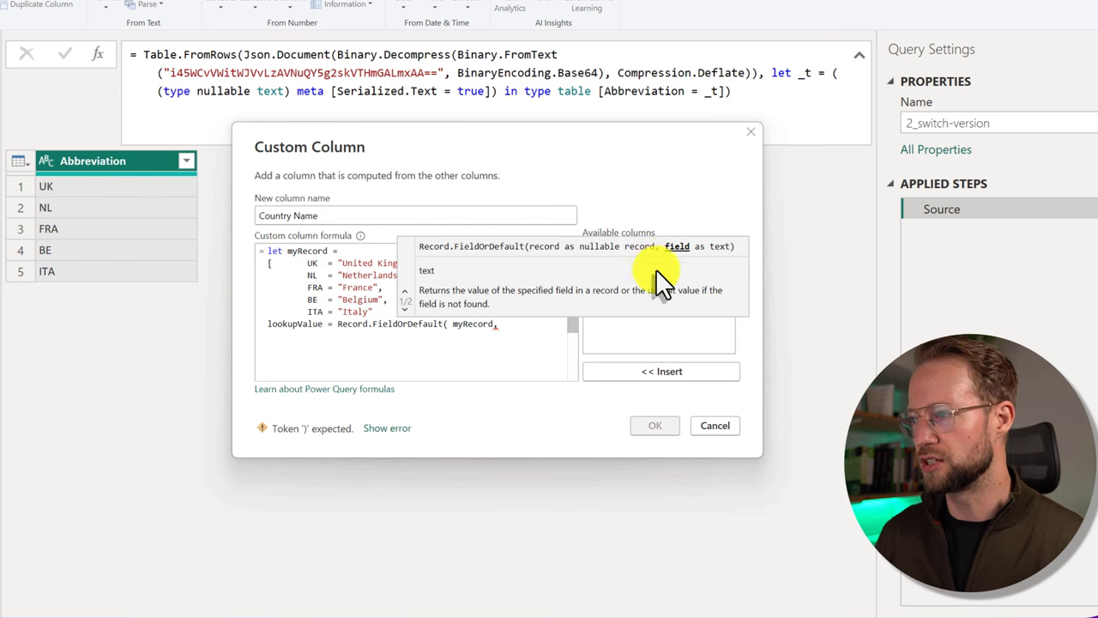
- Complete the call with [Abbreviation]), end with 'in lookupValue', and confirm the column
key("Escape")
left_click(627, 327)
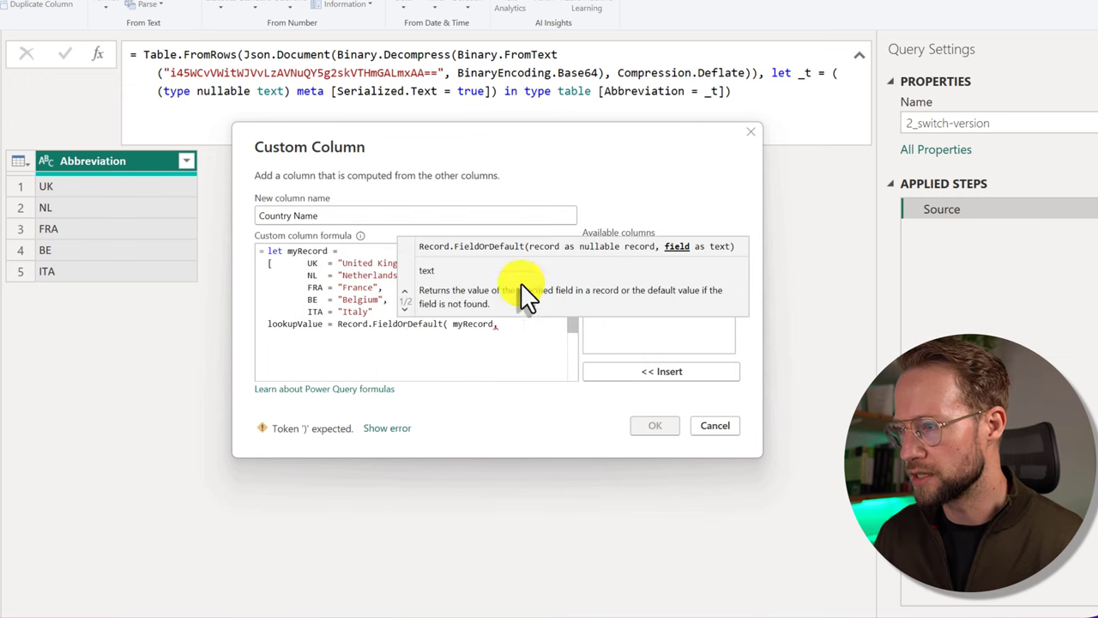
left_click(357, 300)
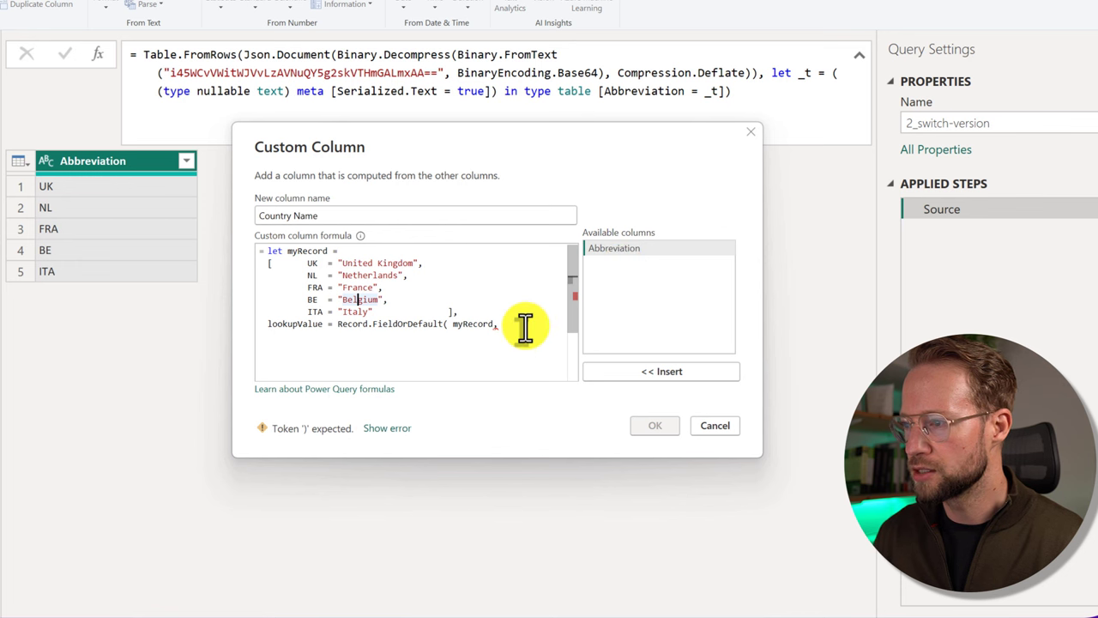
left_click(649, 246)
double_click(650, 246)
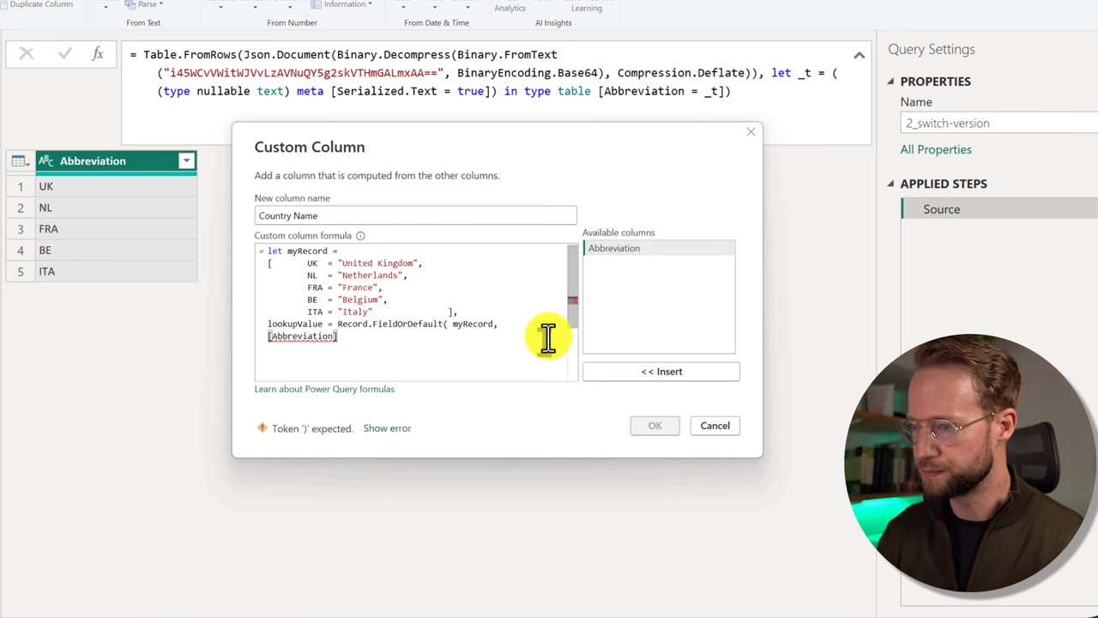
type(")")
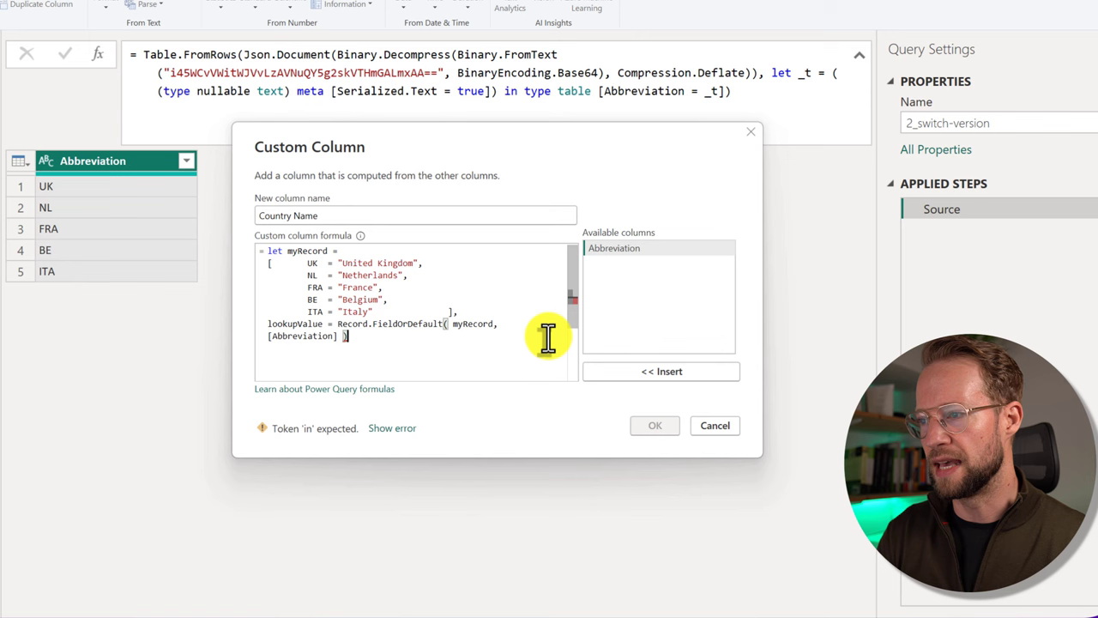
key("Return")
type("in lookup")
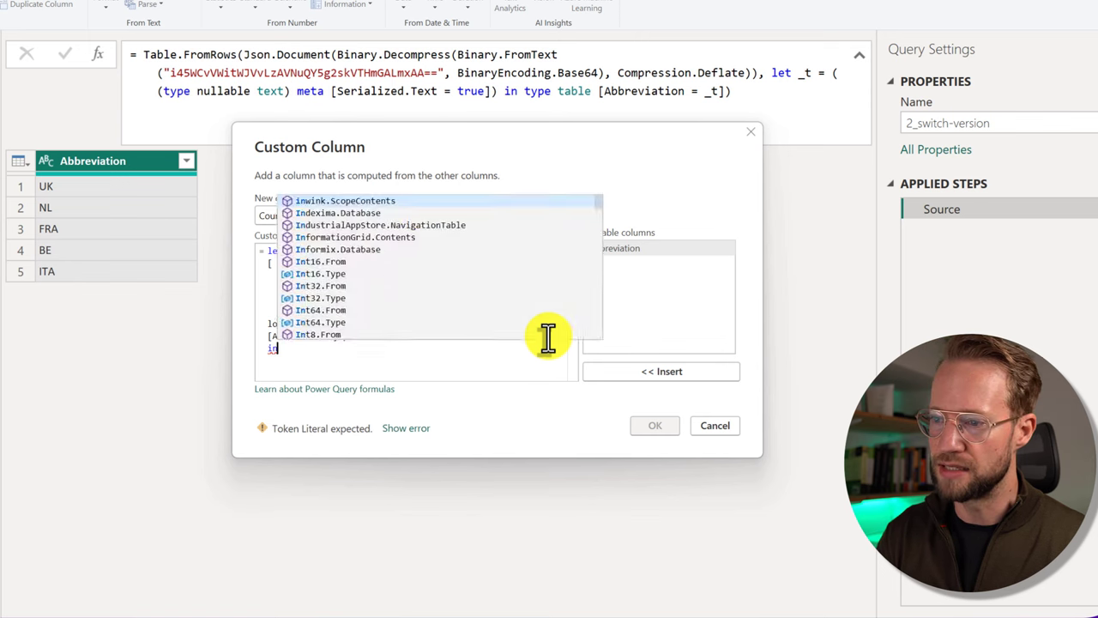
type("Value")
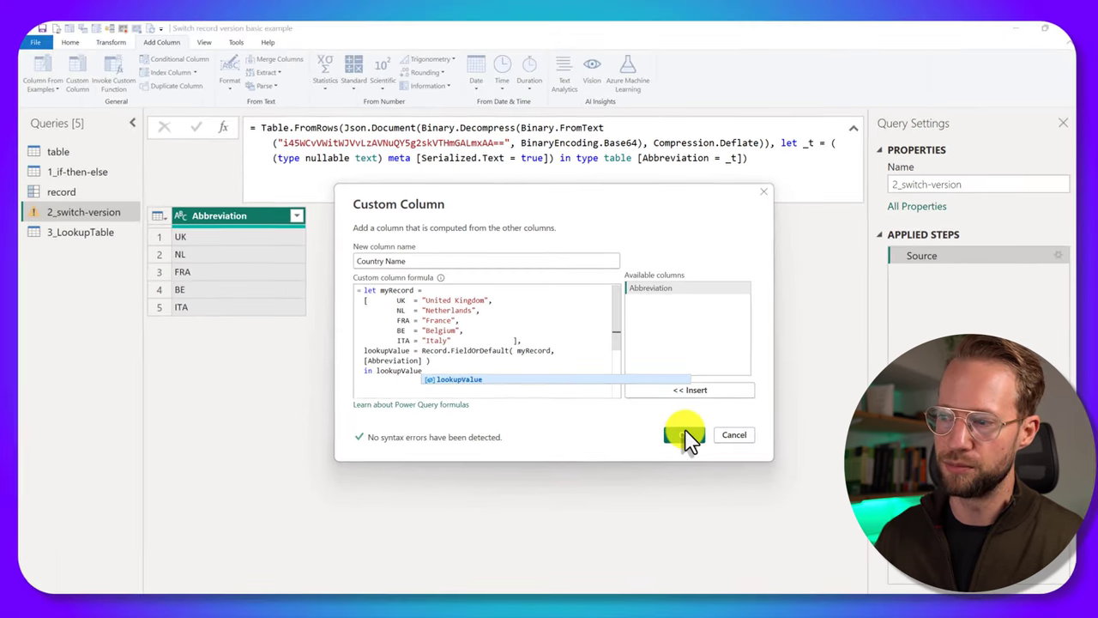
left_click(687, 436)
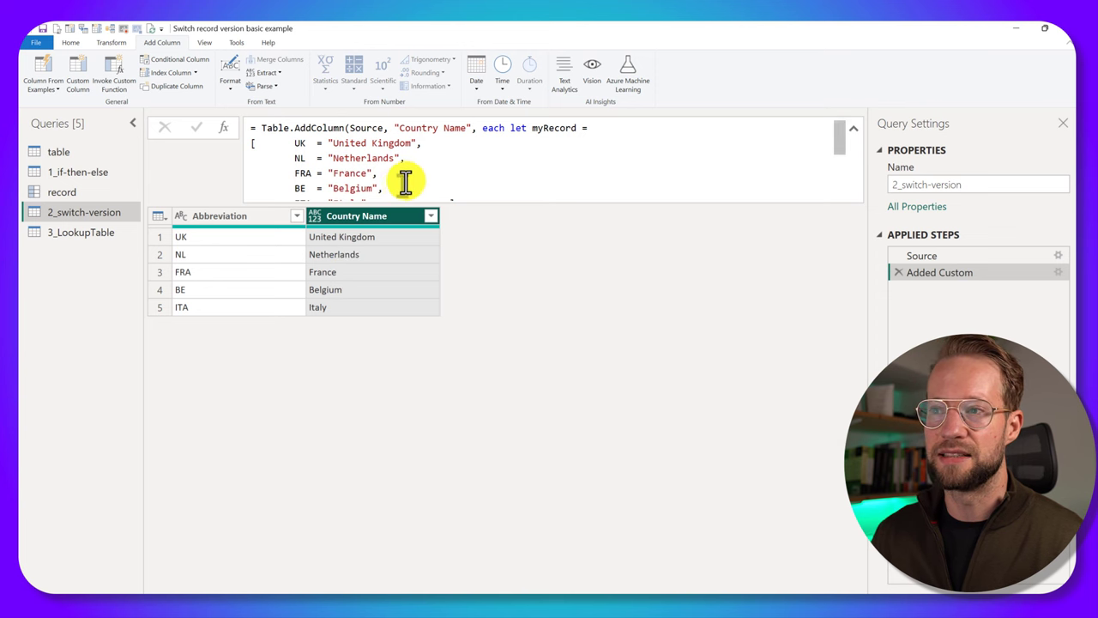
- Add a sixth row GER to the Source step's table and view its null Country Name
scroll(401, 180, "down", 2)
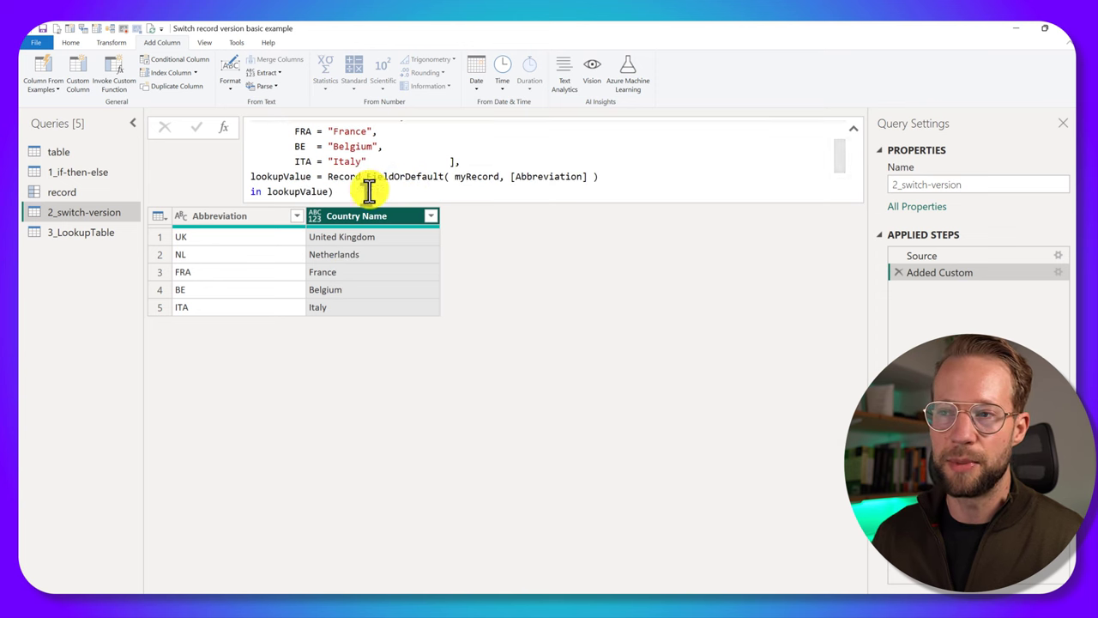
scroll(390, 179, "up", 2)
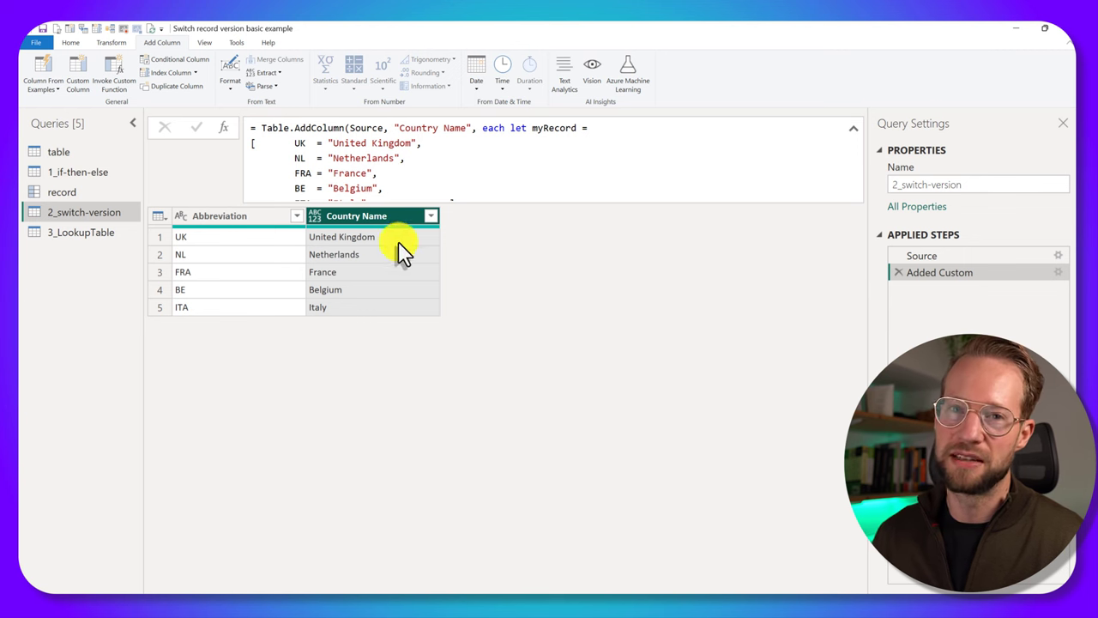
left_click(965, 258)
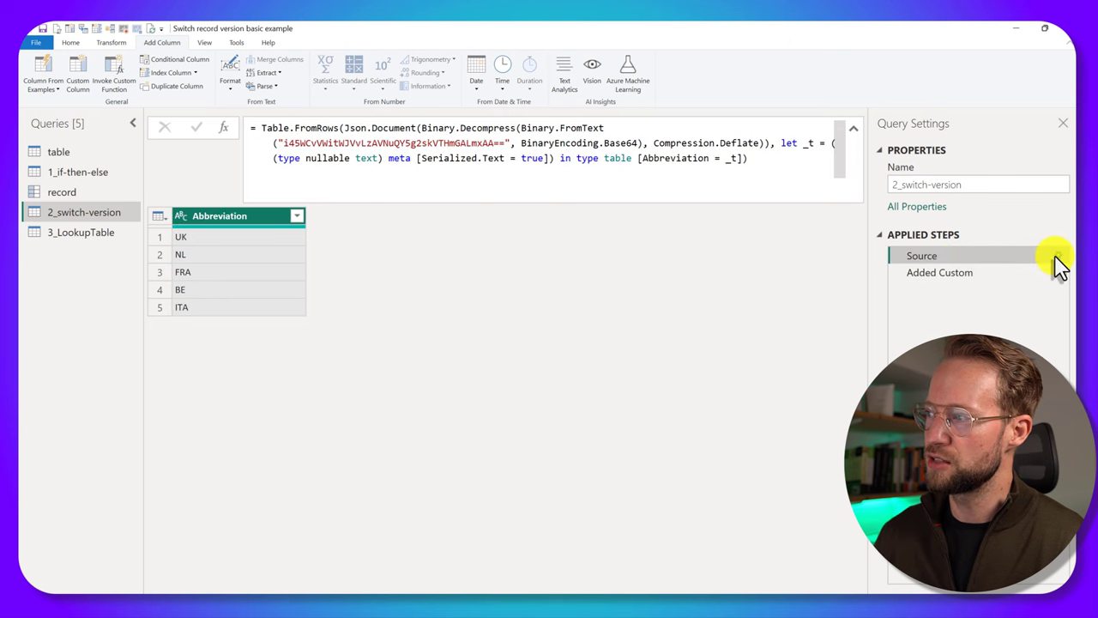
left_click(1058, 256)
left_click(348, 235)
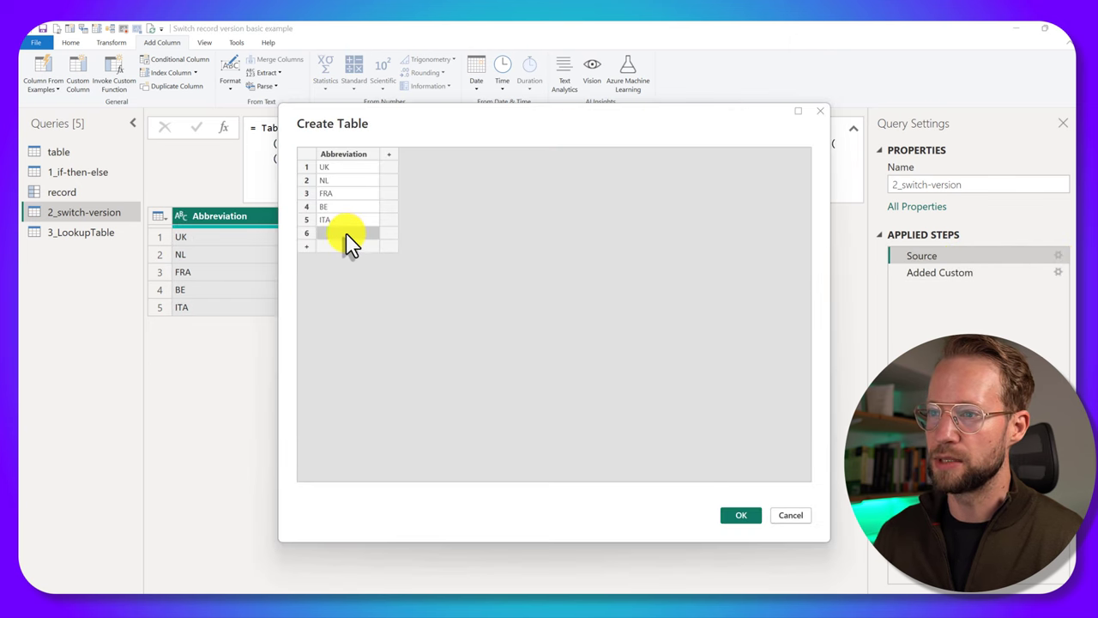
type("GER")
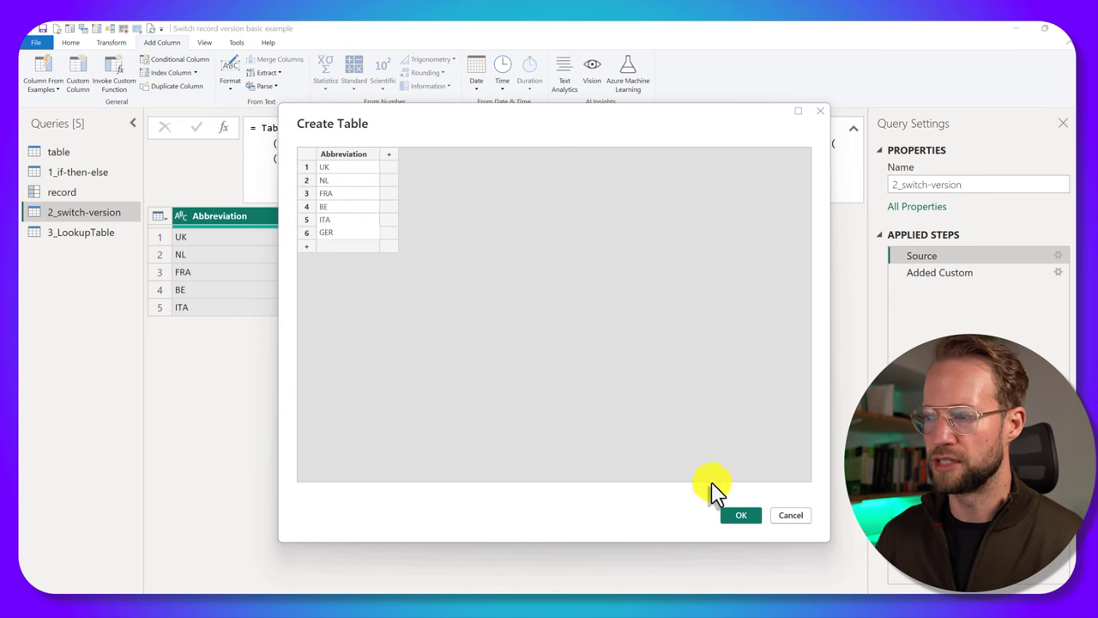
left_click(738, 516)
left_click(938, 276)
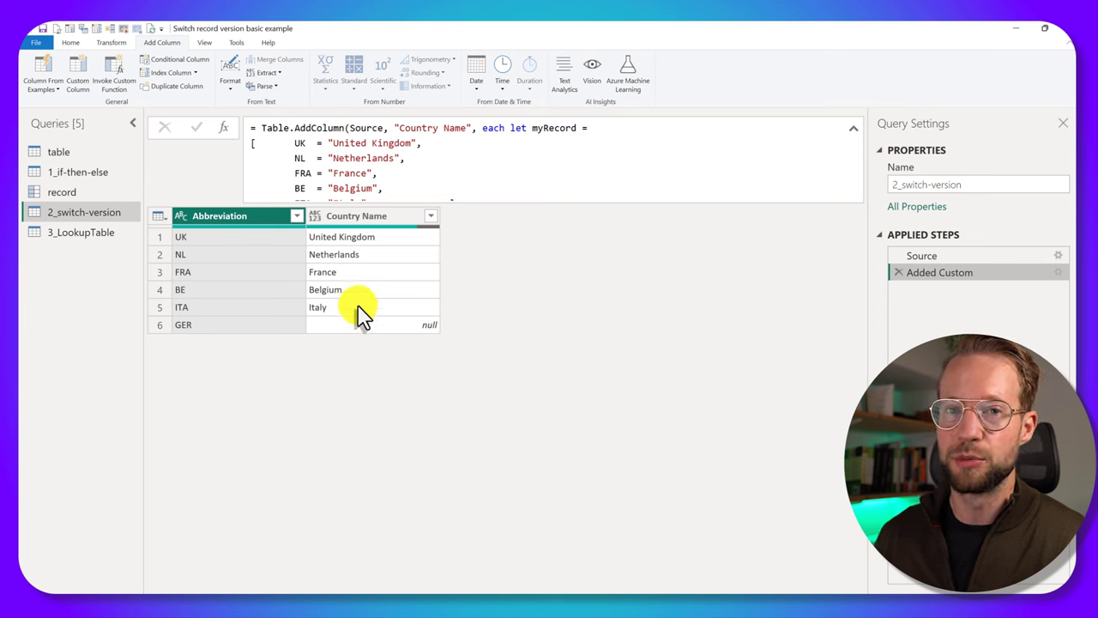
- Add "Other" as Record.FieldOrDefault's third, default argument in the formula bar
scroll(402, 158, "down", 2)
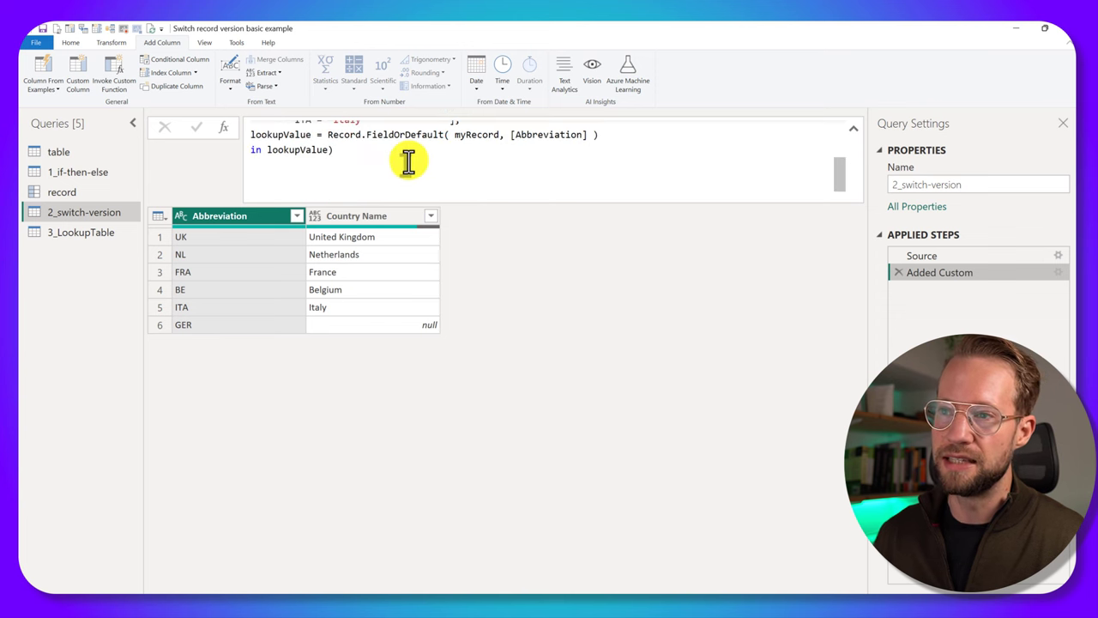
scroll(397, 162, "up", 1)
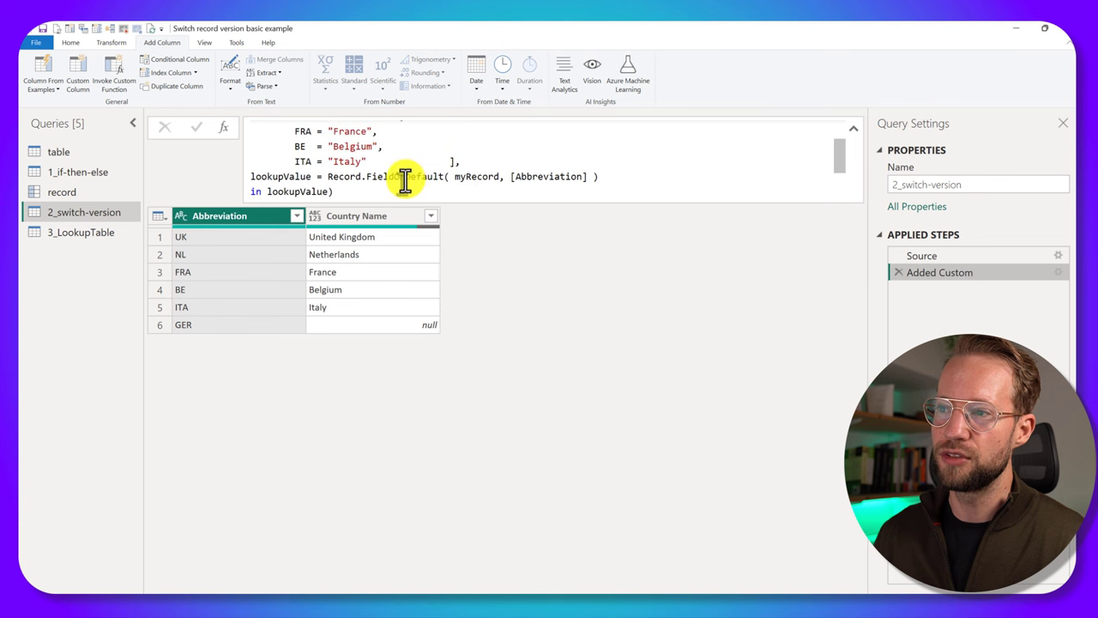
left_click_drag(404, 176, 444, 177)
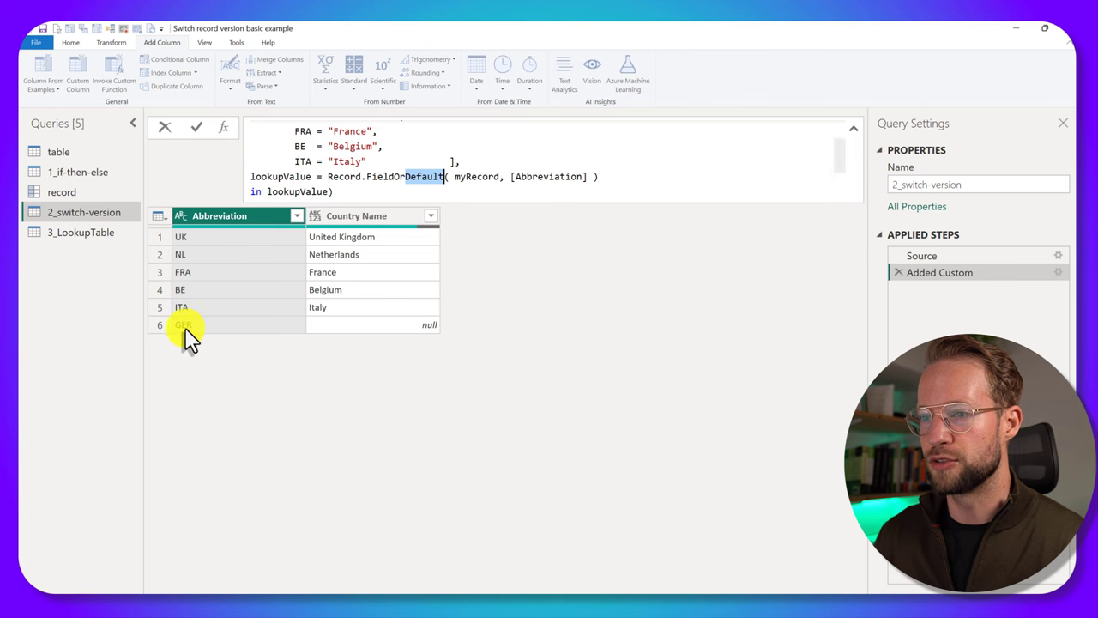
left_click(592, 177)
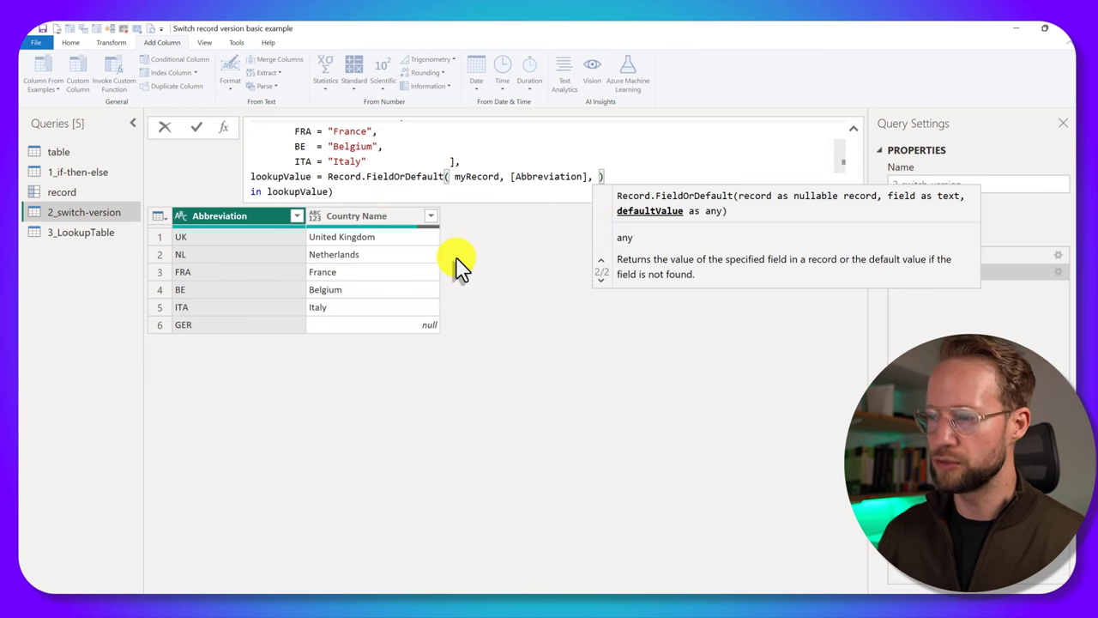
type("\"Other")
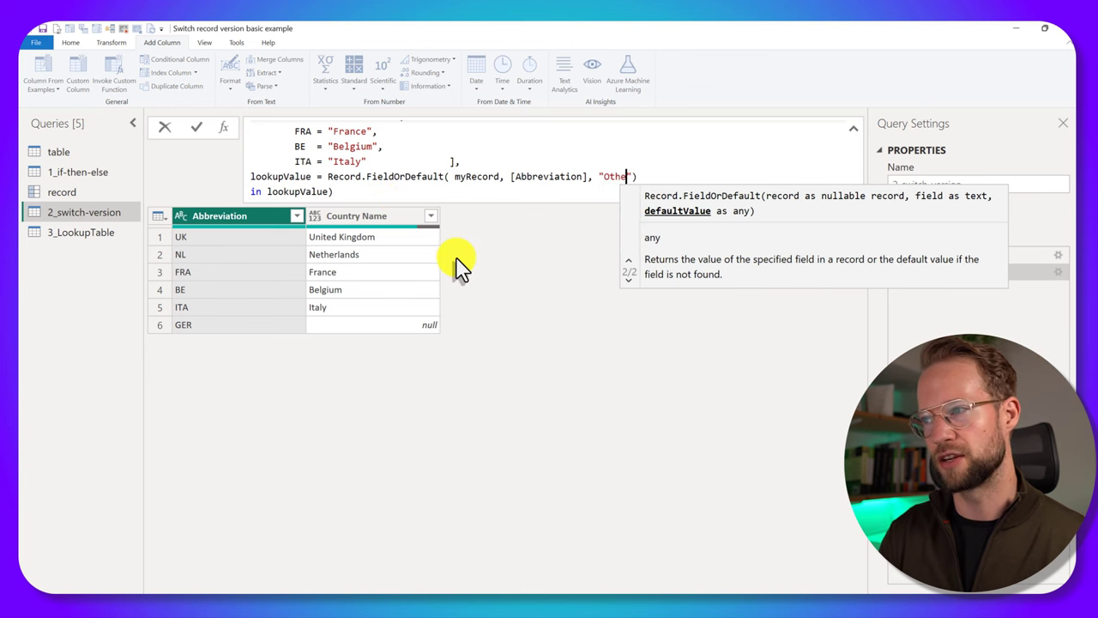
key("Return")
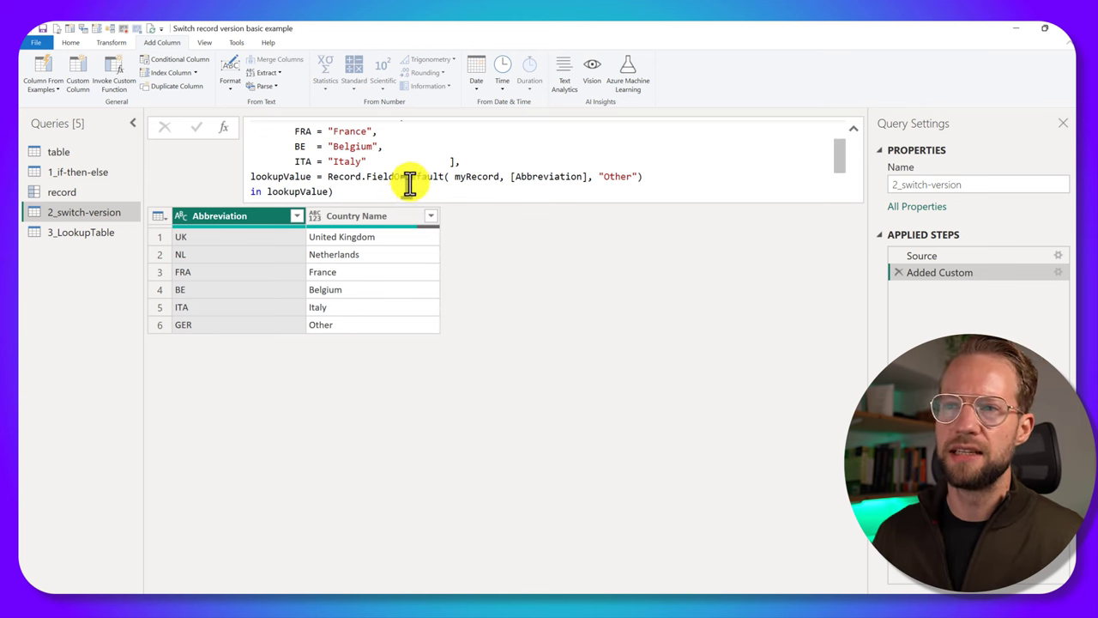
scroll(351, 172, "up", 1)
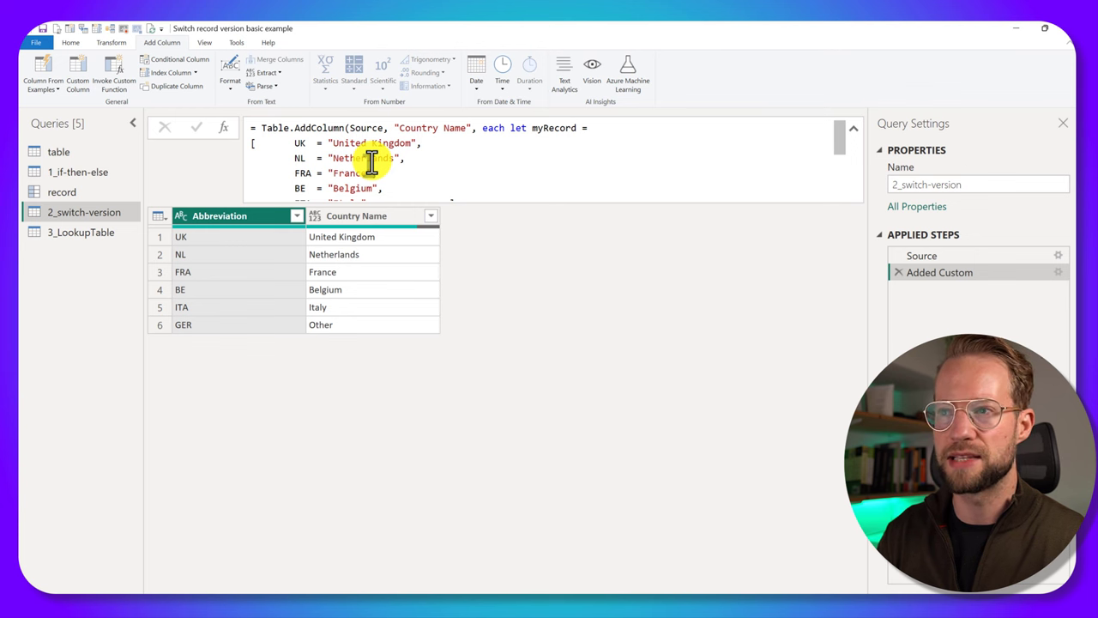
- Duplicate 2_switch-version, review the 3_LookupTable Name/Value table, then return to the Record.FieldOrDefault page
right_click(101, 217)
left_click(123, 276)
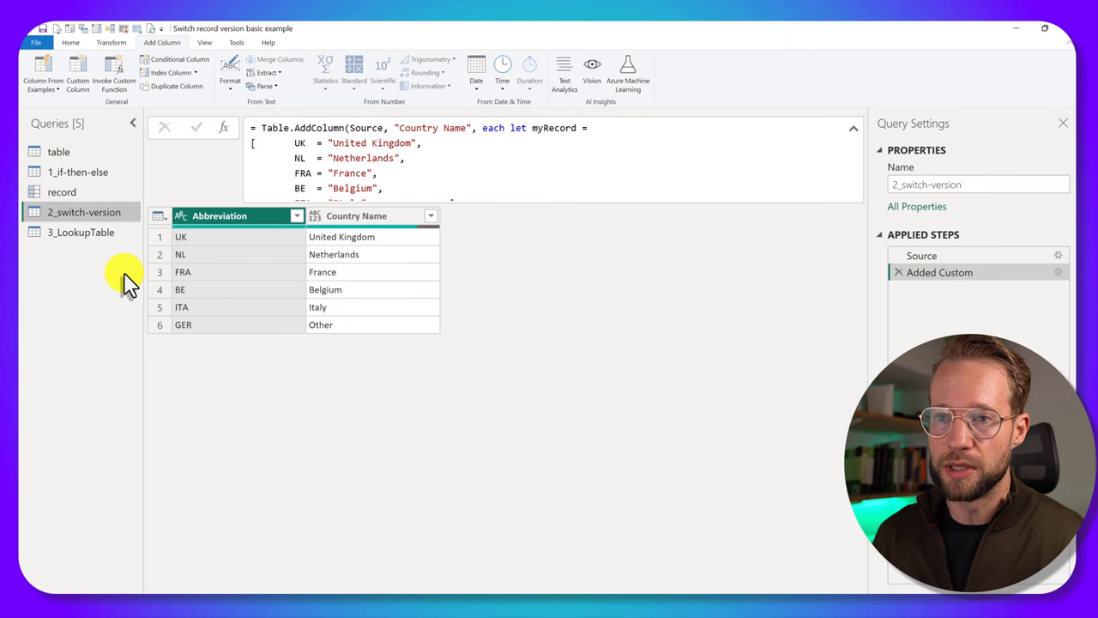
left_click(90, 233)
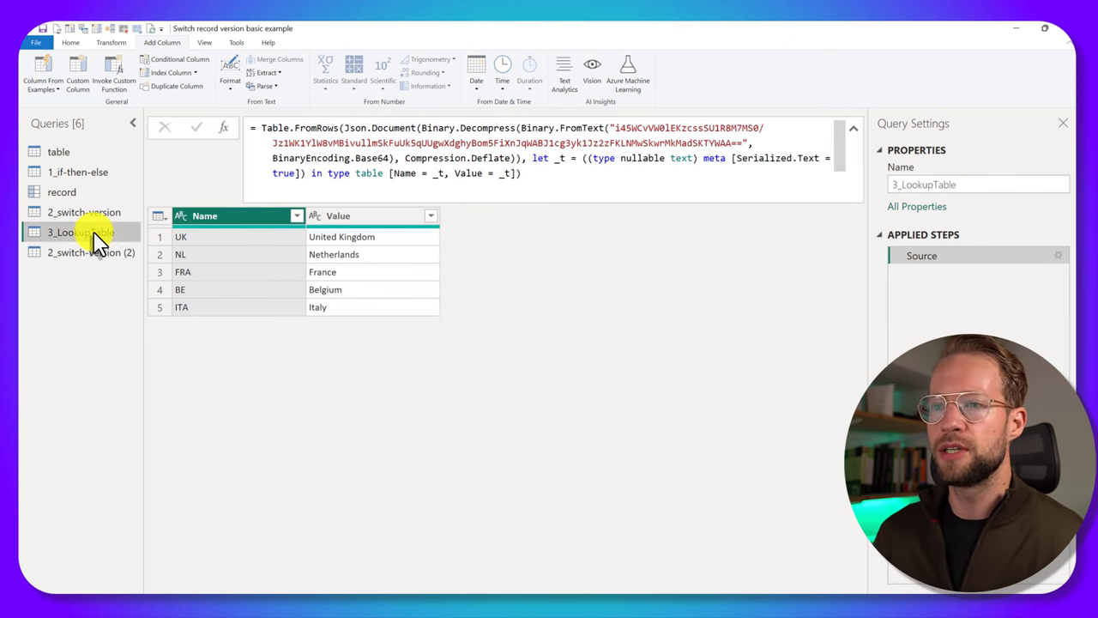
left_click(240, 222)
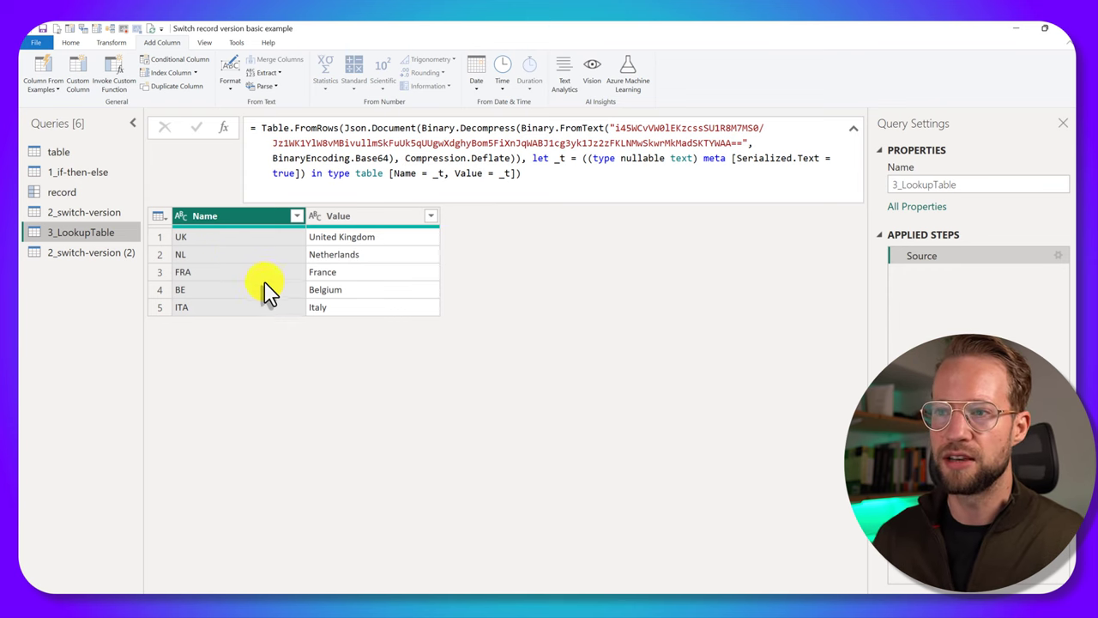
key("alt+Tab")
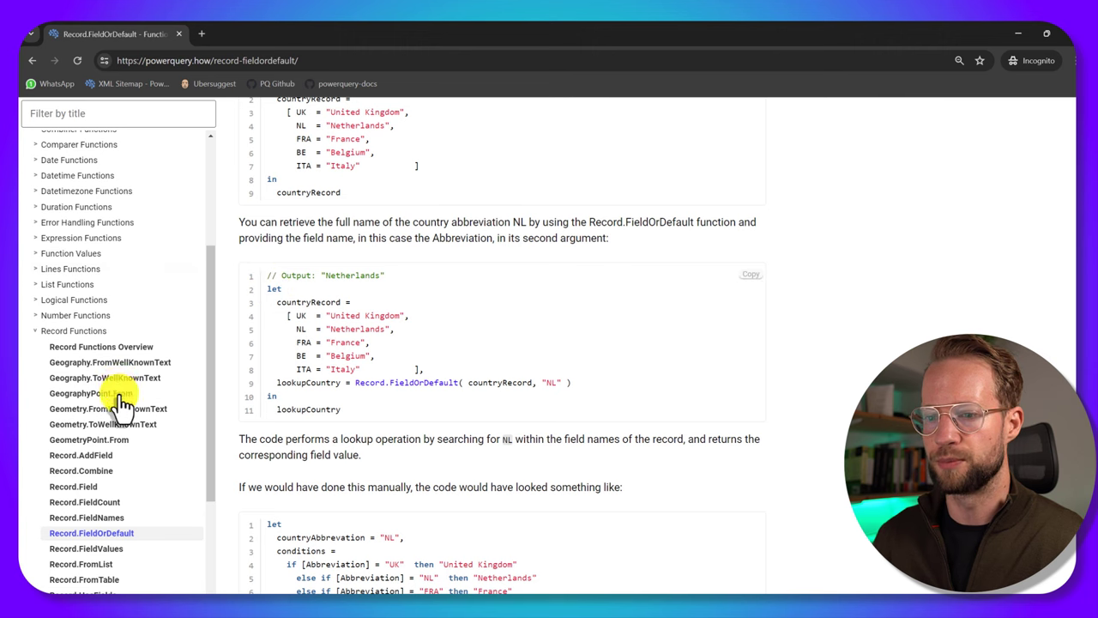
- Open the Record.FromTable documentation and highlight its description and the Value = value format
scroll(124, 420, "down", 1)
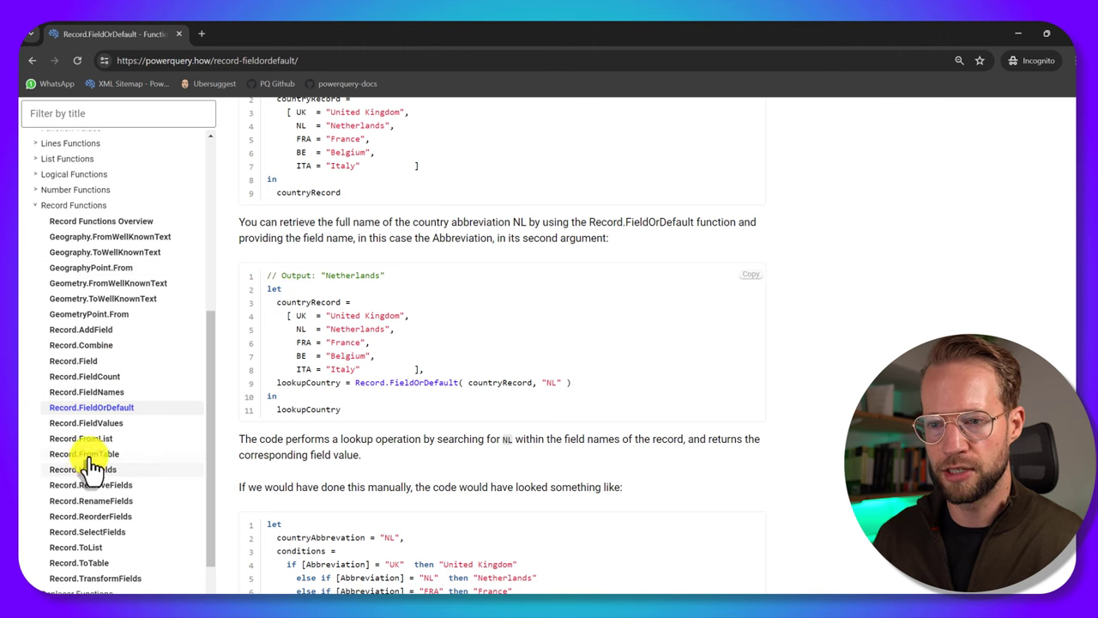
left_click(104, 454)
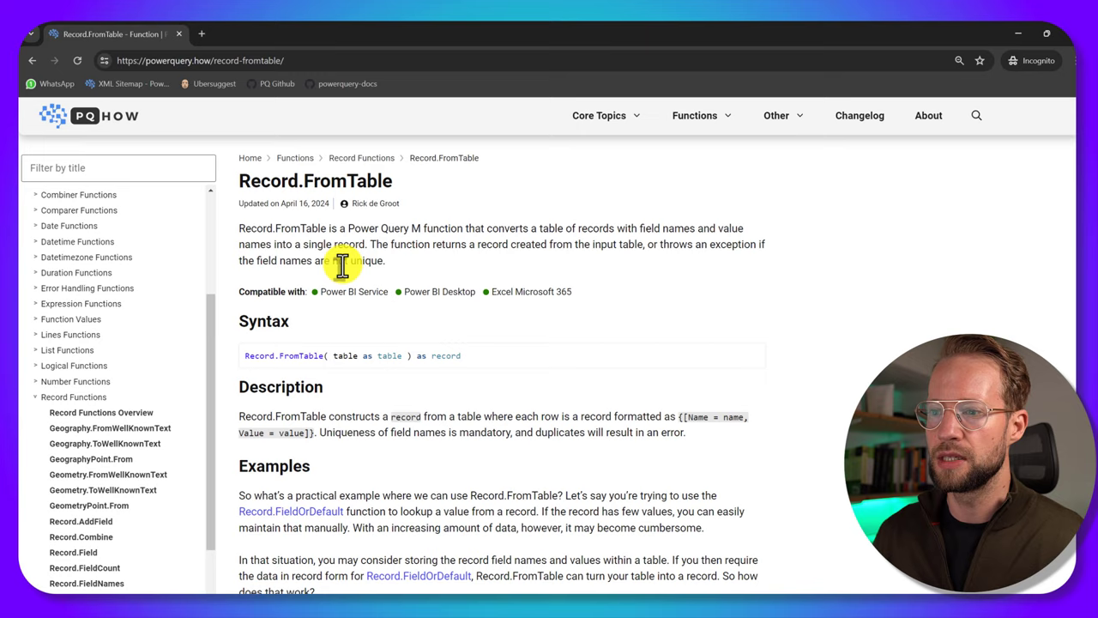
scroll(342, 266, "down", 1)
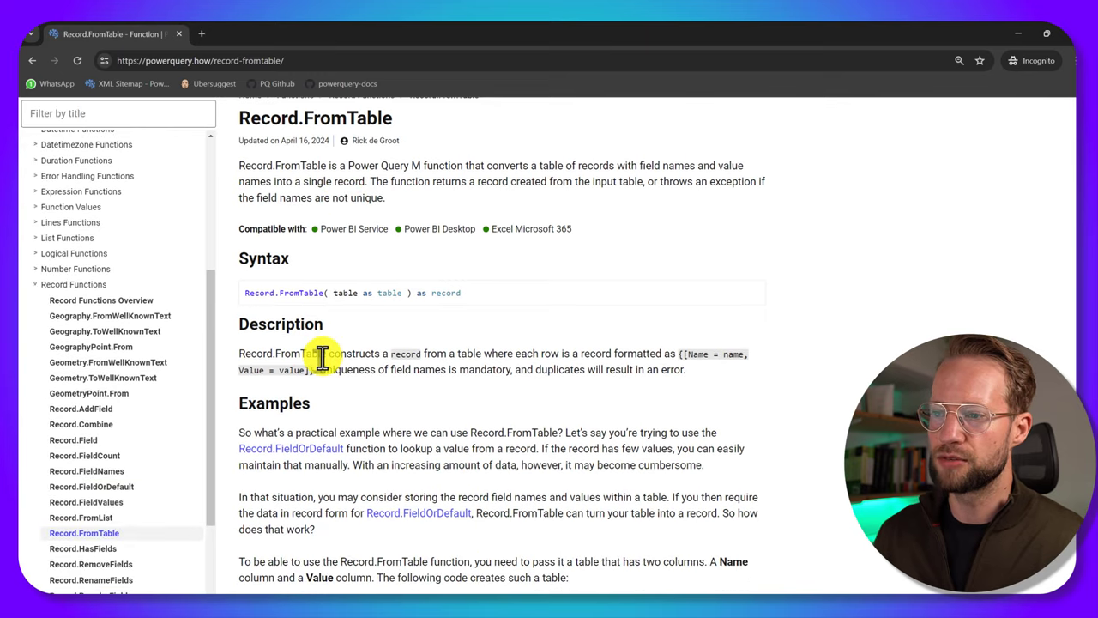
left_click_drag(328, 357, 699, 361)
left_click(699, 360)
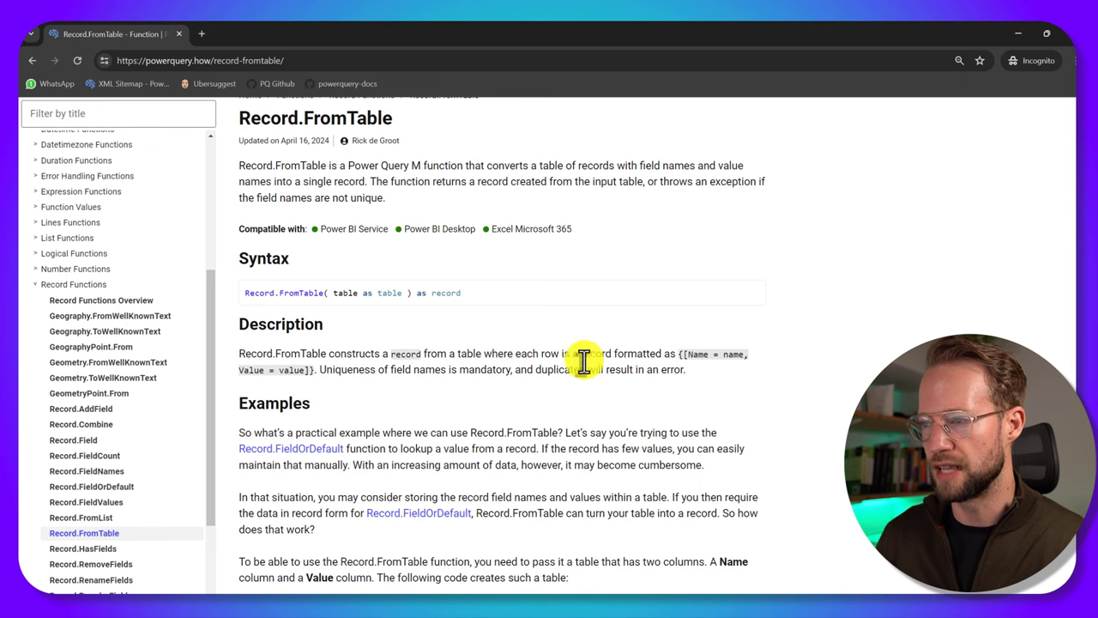
left_click_drag(241, 370, 362, 373)
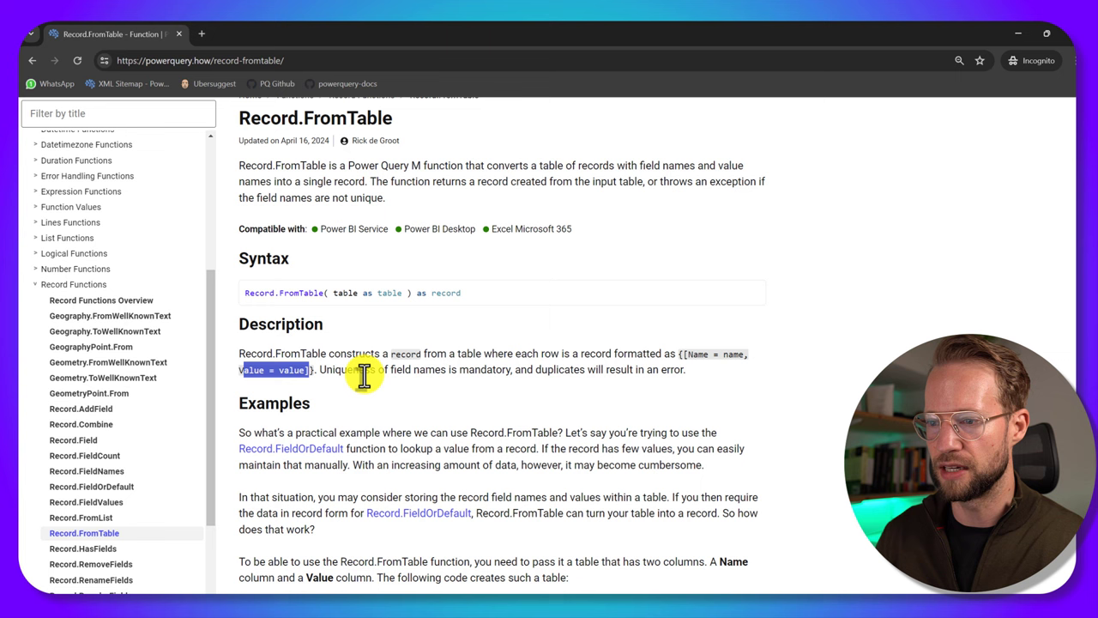
left_click(360, 373)
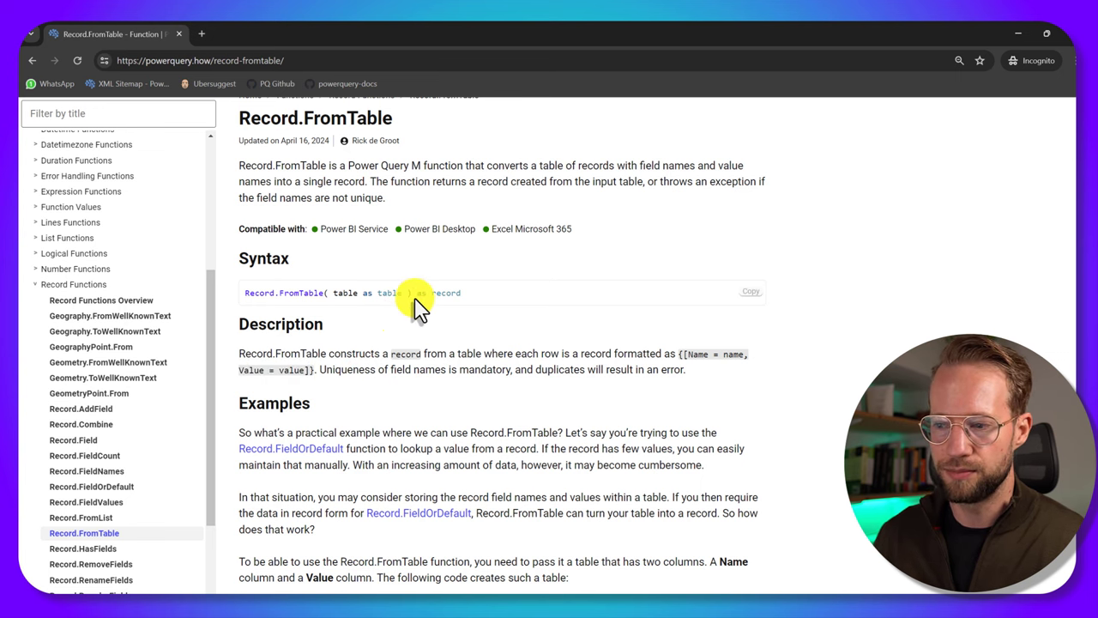
- Highlight the Name requirement, scroll to the example table, and return to Power Query
scroll(415, 305, "down", 5)
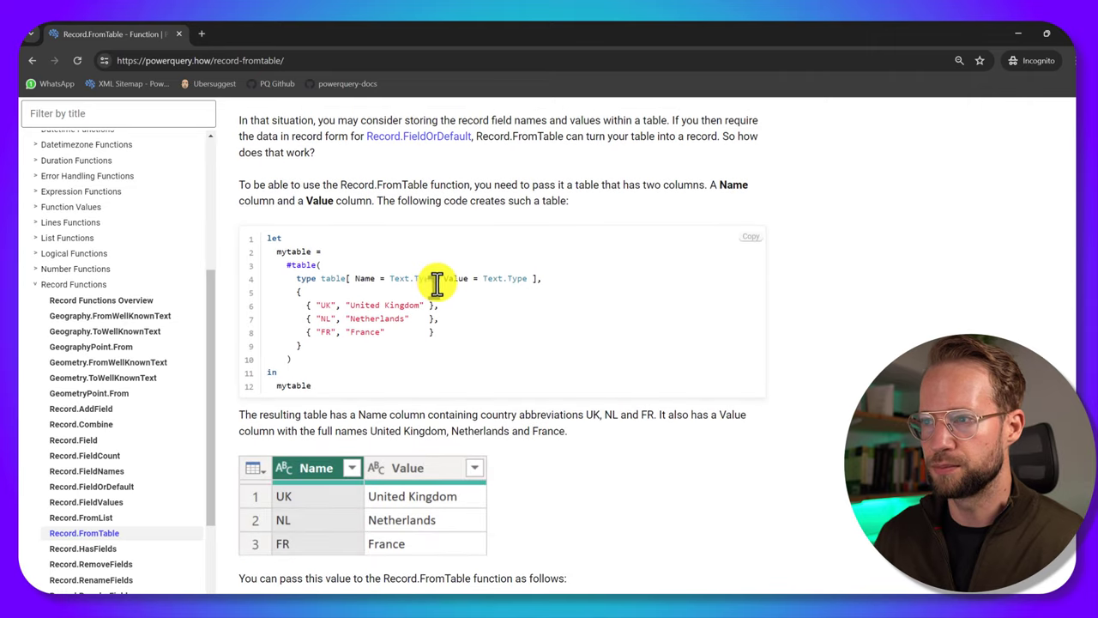
scroll(437, 283, "up", 1)
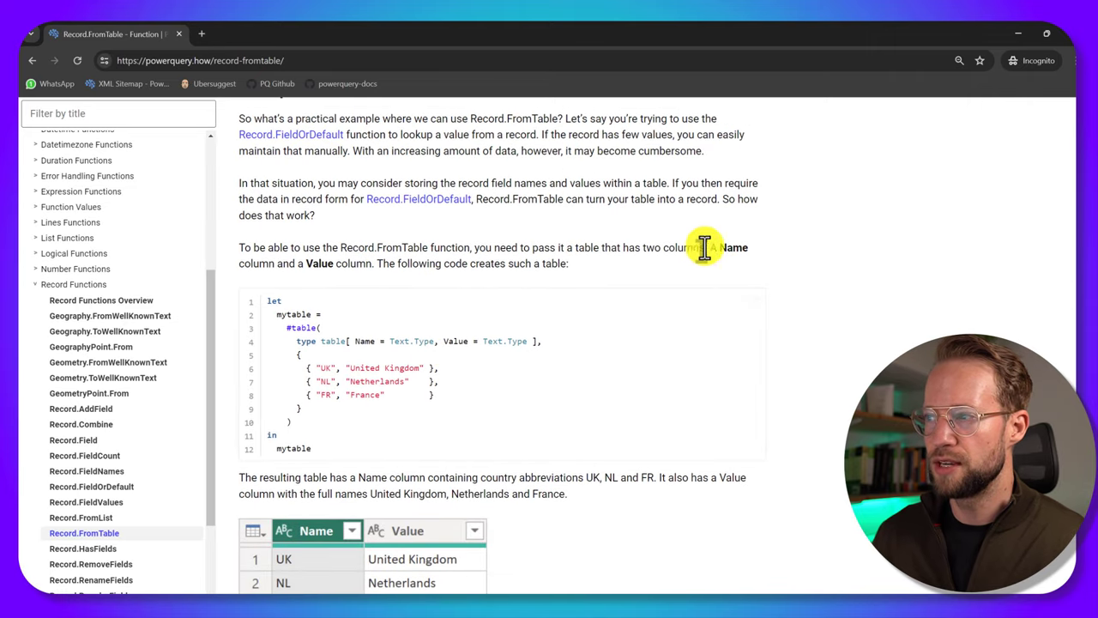
double_click(734, 247)
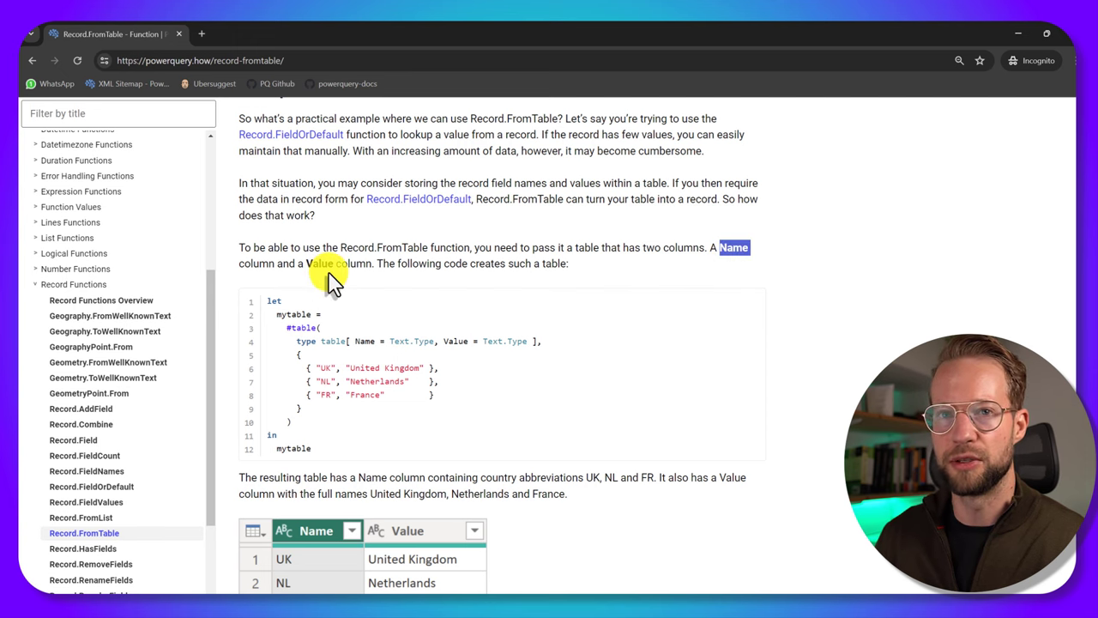
scroll(319, 257, "down", 1)
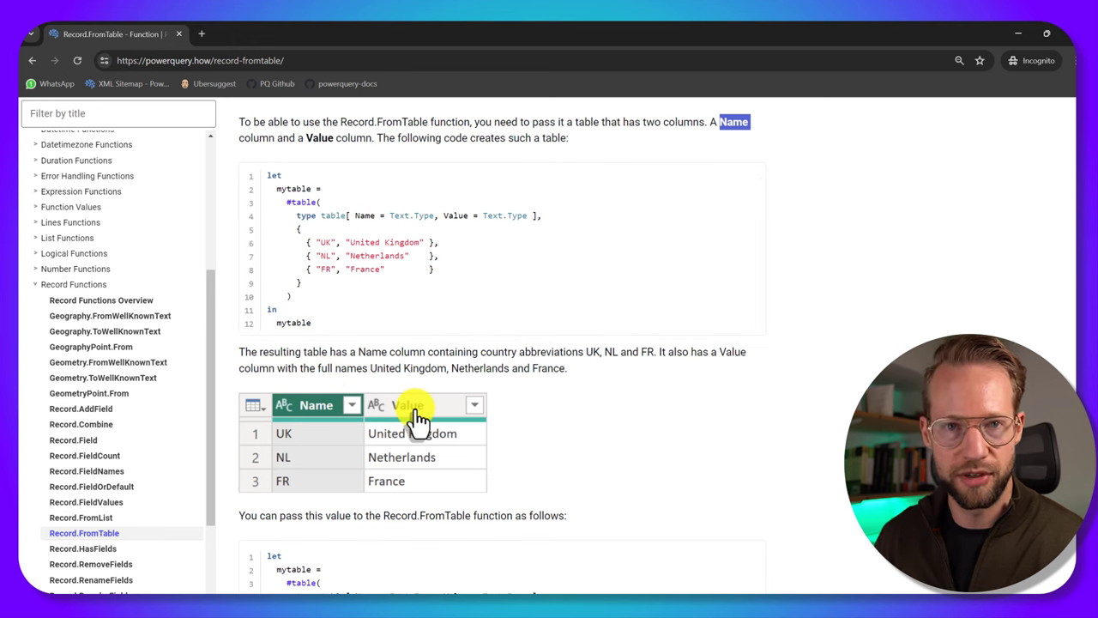
key("alt+Tab")
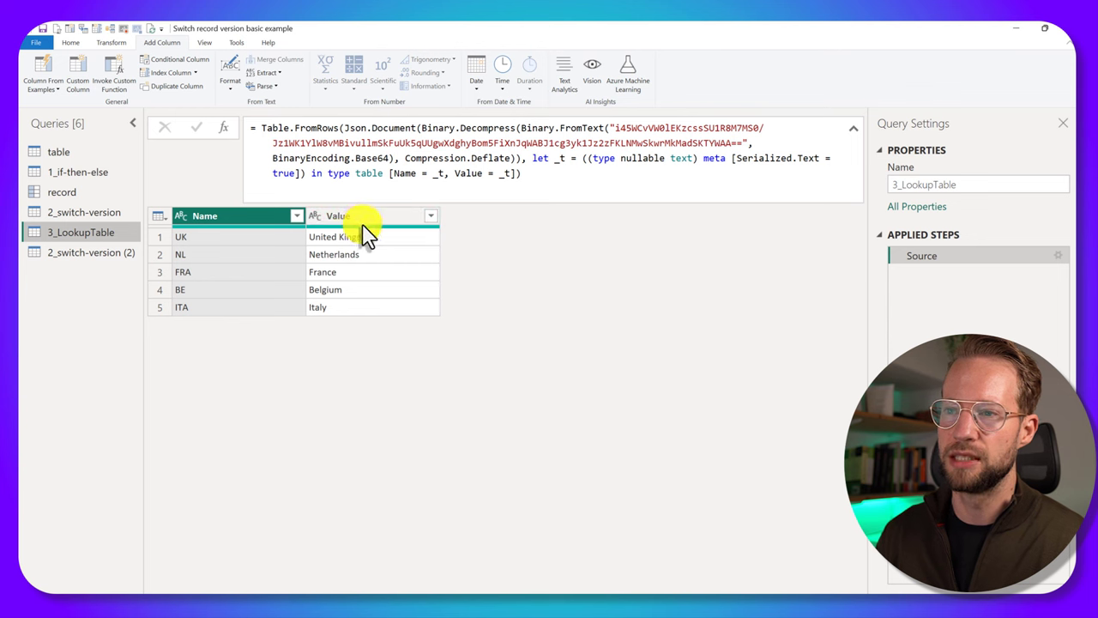
left_click(84, 255)
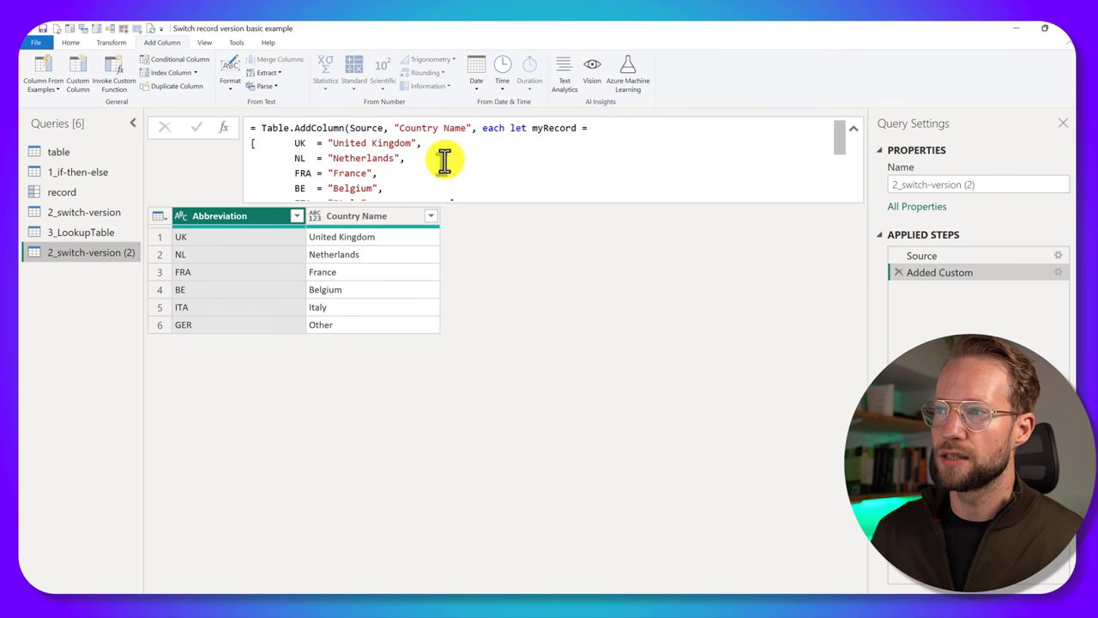
left_click(86, 233)
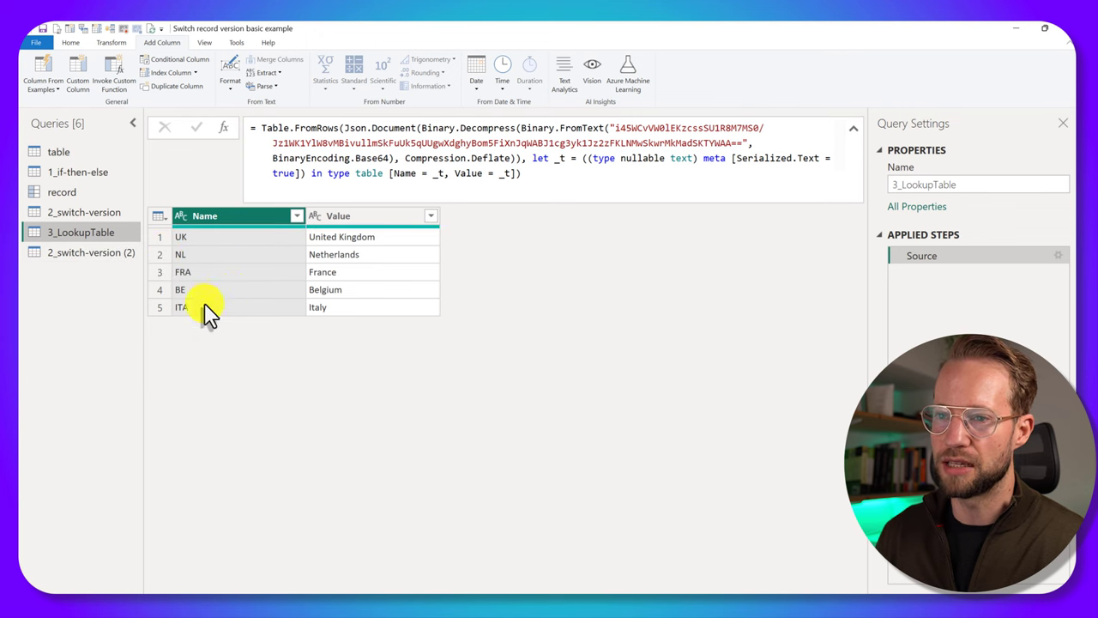
- Add a custom step Record.FromTable( Source ) to preview 3_LookupTable as a record
left_click(225, 131)
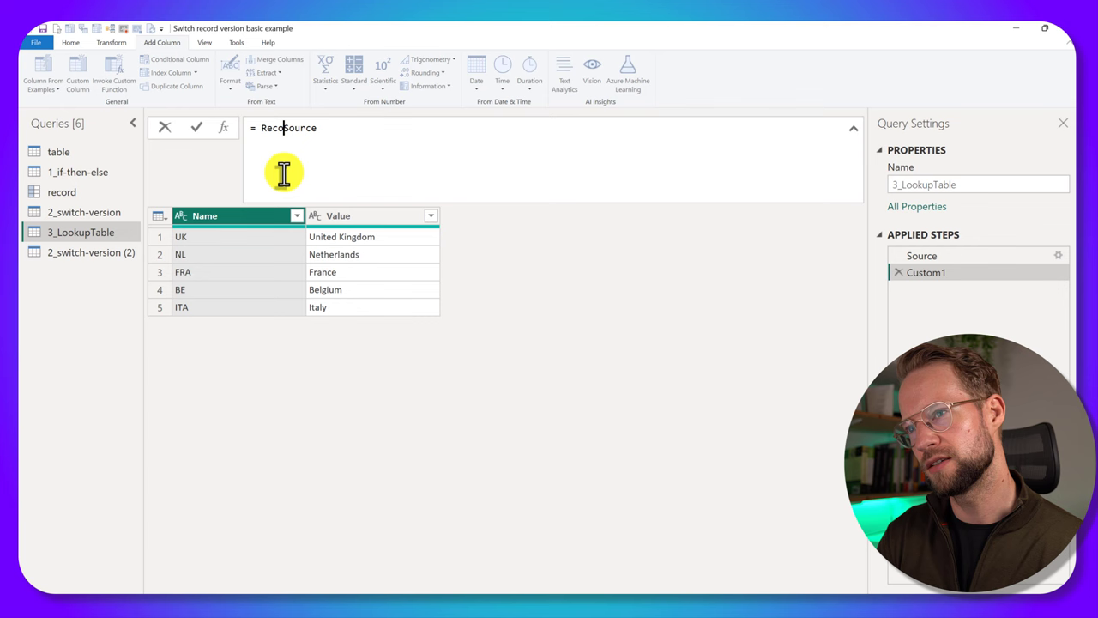
type("Record.FromTable( Source ")
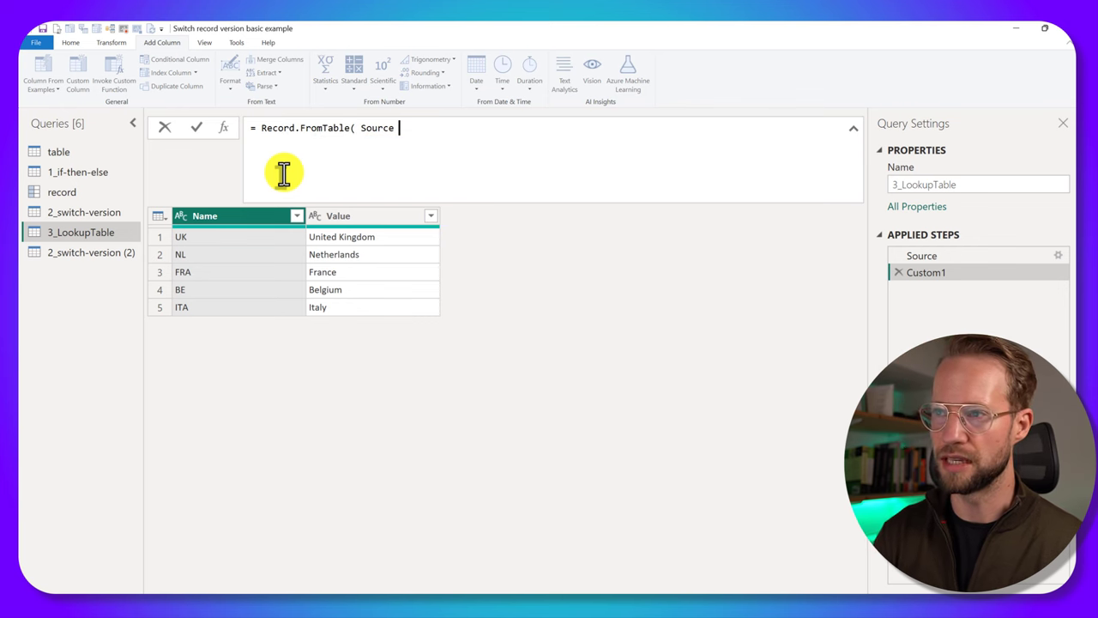
type(")")
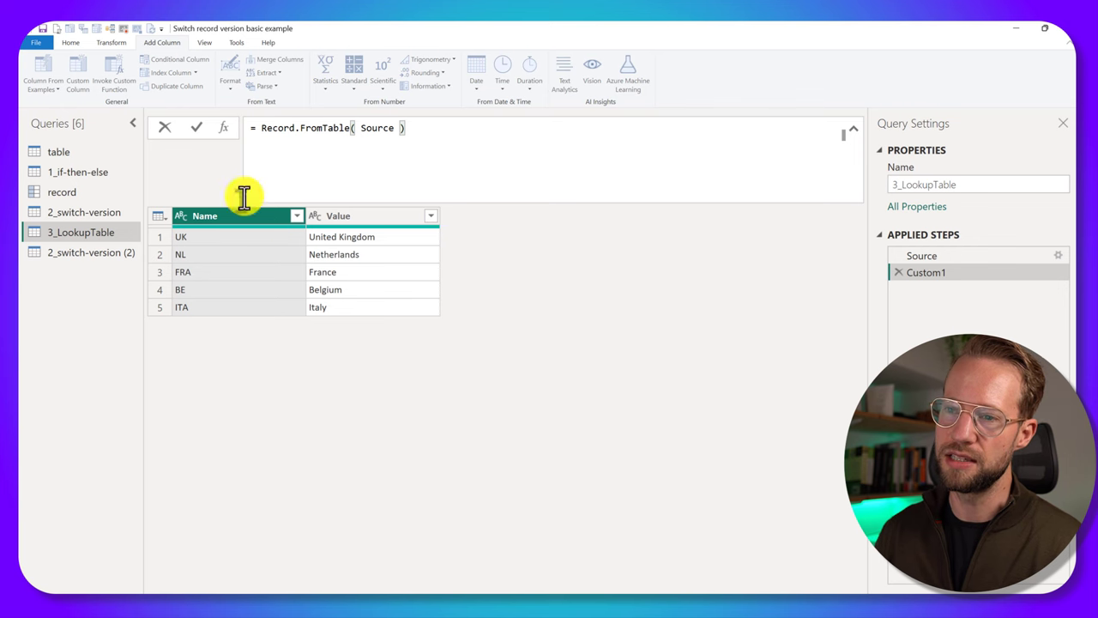
key("Return")
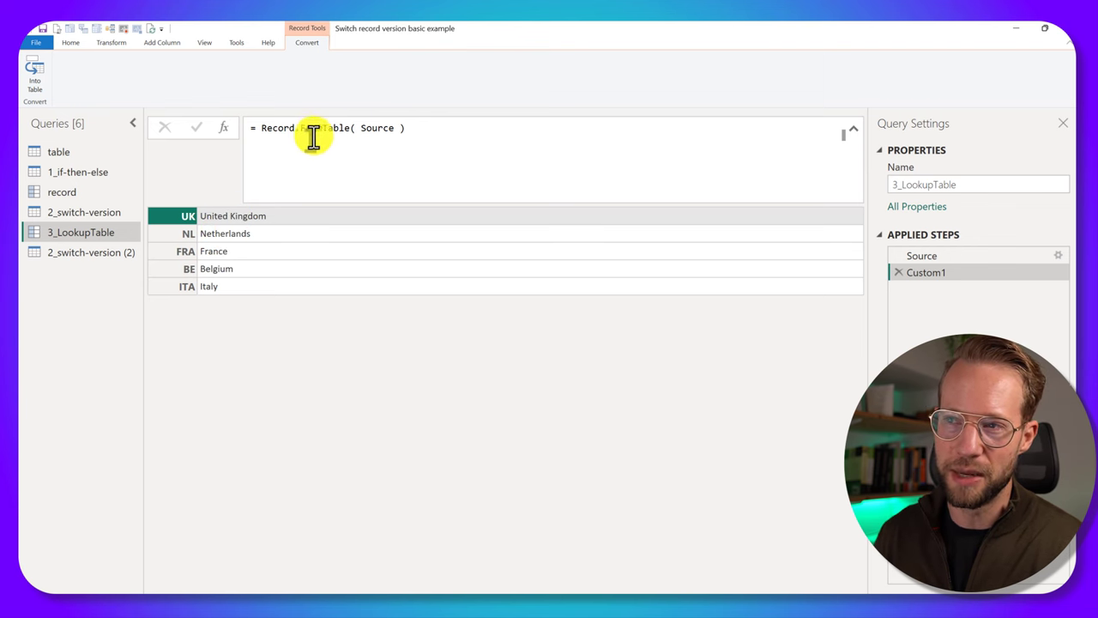
- Revert the Custom1 step's formula to just = Source
left_click_drag(354, 131, 261, 129)
key("BackSpace")
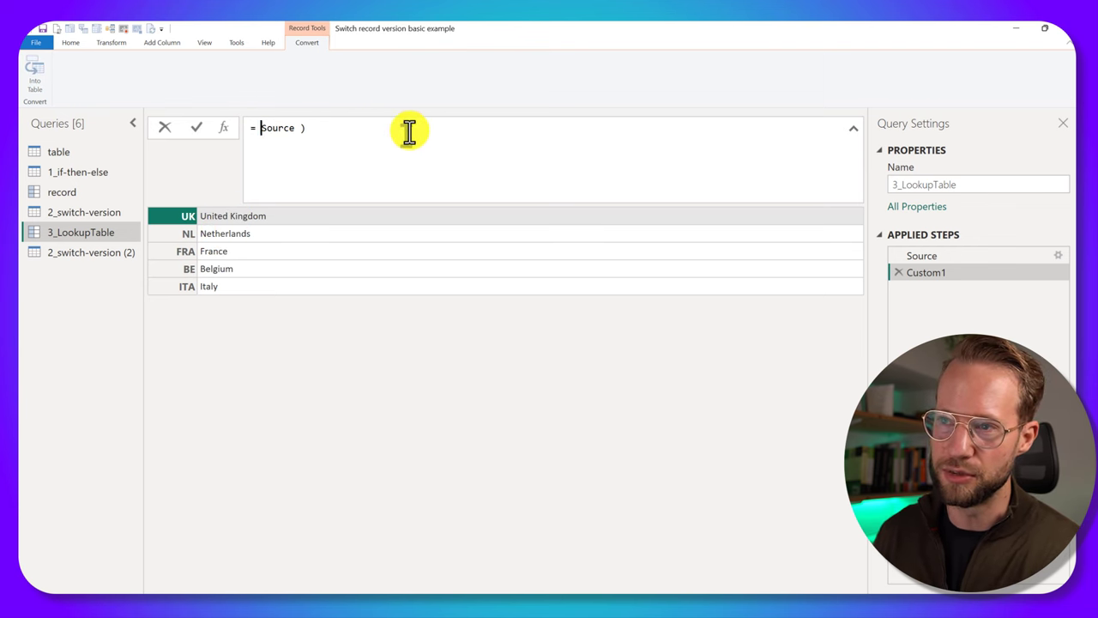
left_click(404, 130)
key("BackSpace")
key("Return")
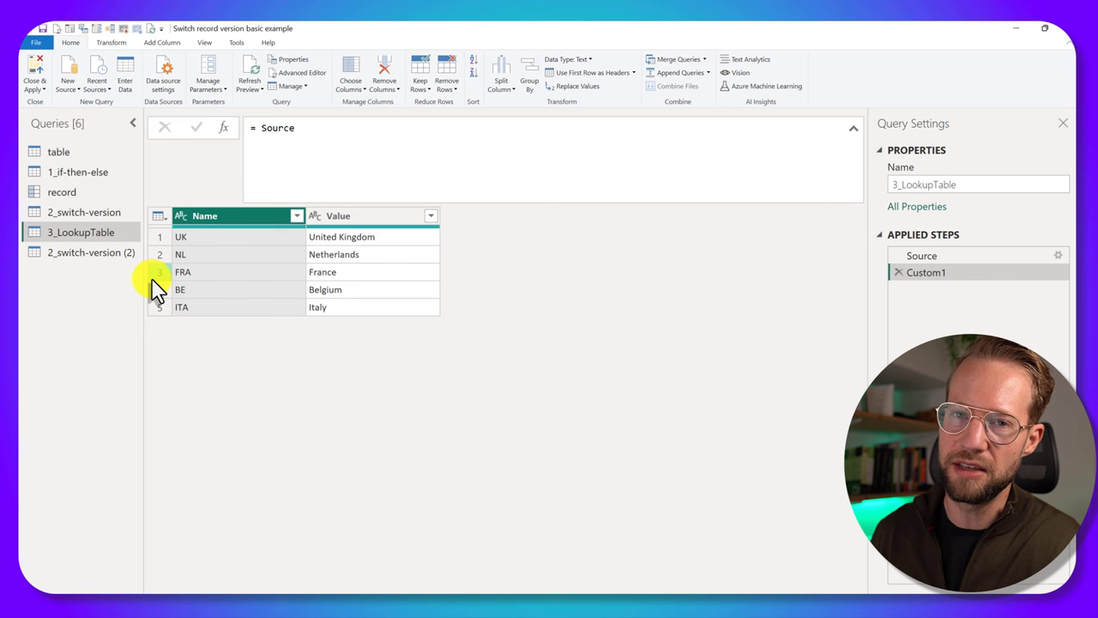
- In 2_switch-version (2), delete the hardcoded country record from the Country Name formula
left_click(90, 254)
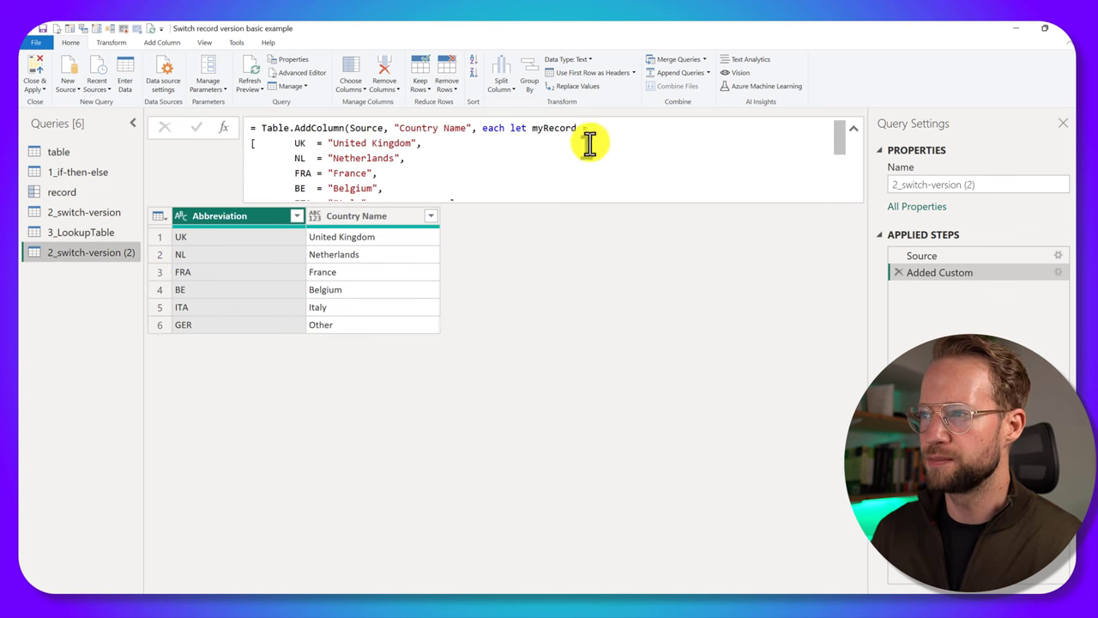
left_click(250, 144)
scroll(421, 151, "down", 2)
scroll(412, 155, "up", 2)
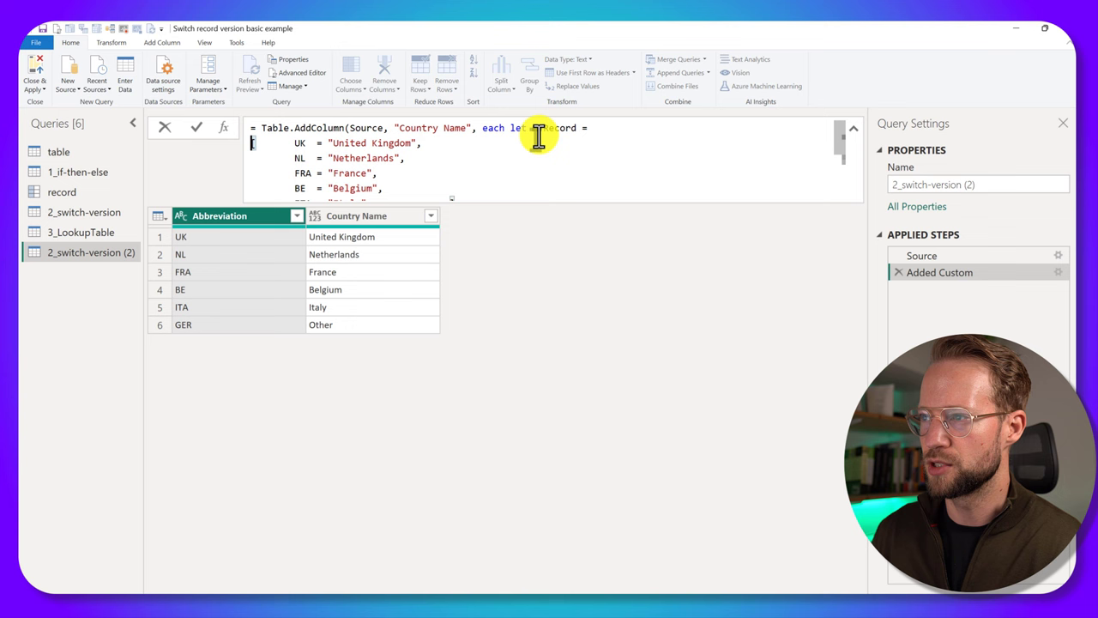
scroll(487, 140, "down", 2)
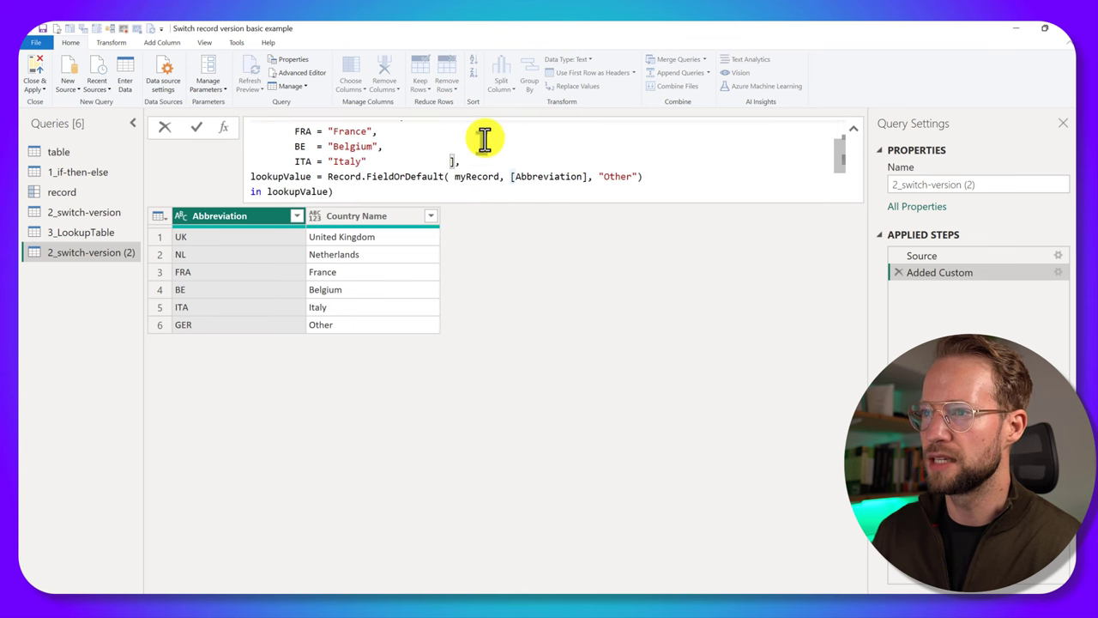
left_click(457, 163, "shift")
scroll(498, 169, "up", 2)
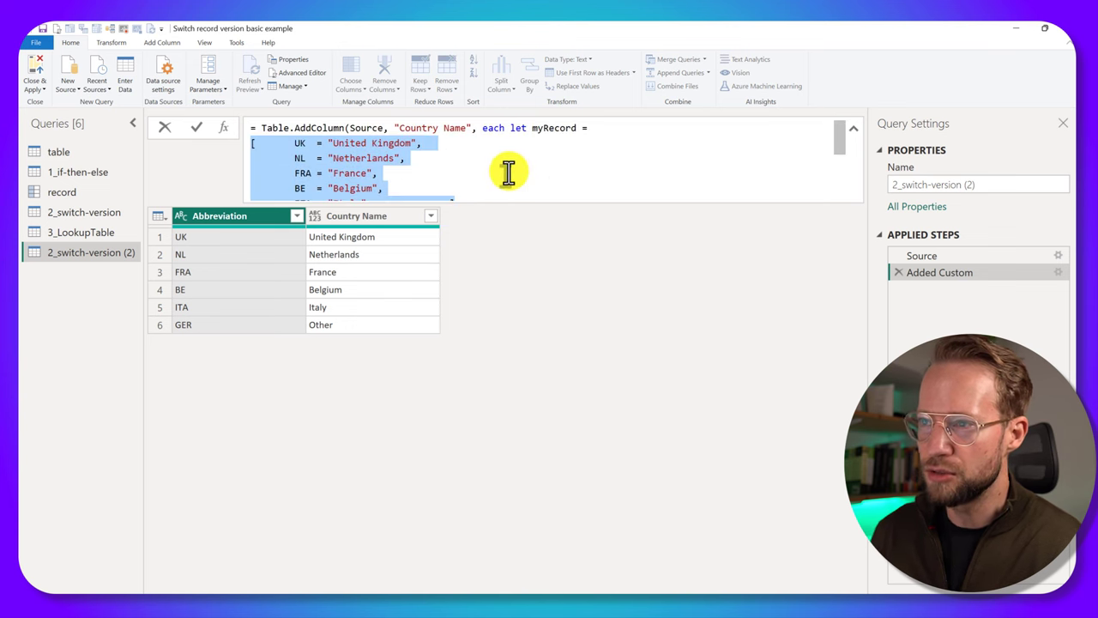
key("Delete")
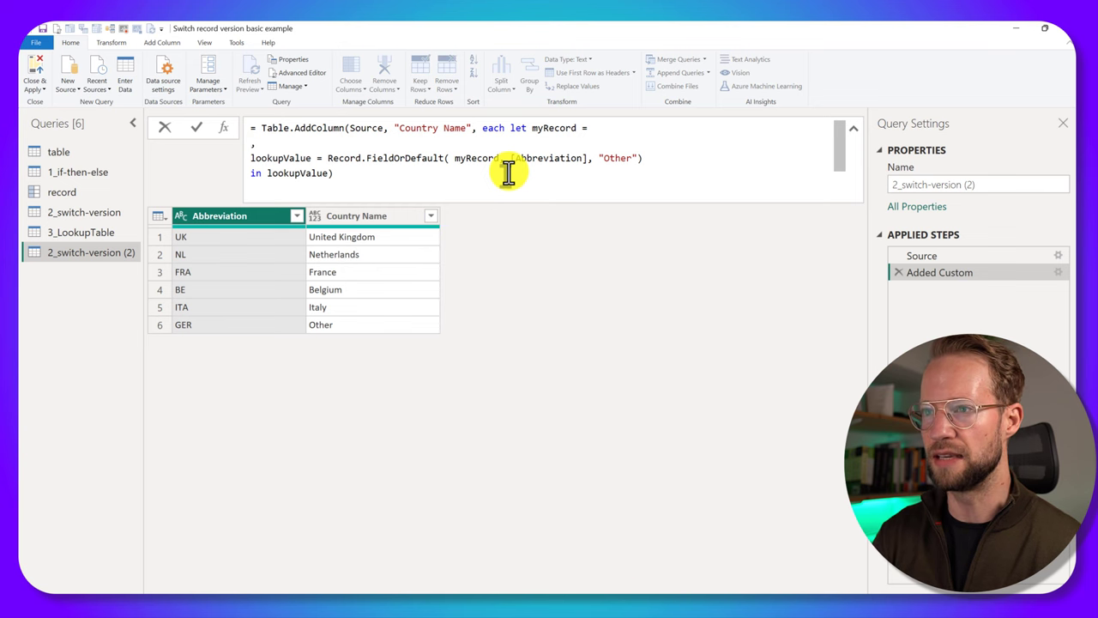
- Insert Record.FromTable( #"3_LookupTable" ) in its place and remove the stray 3
type("Record.From")
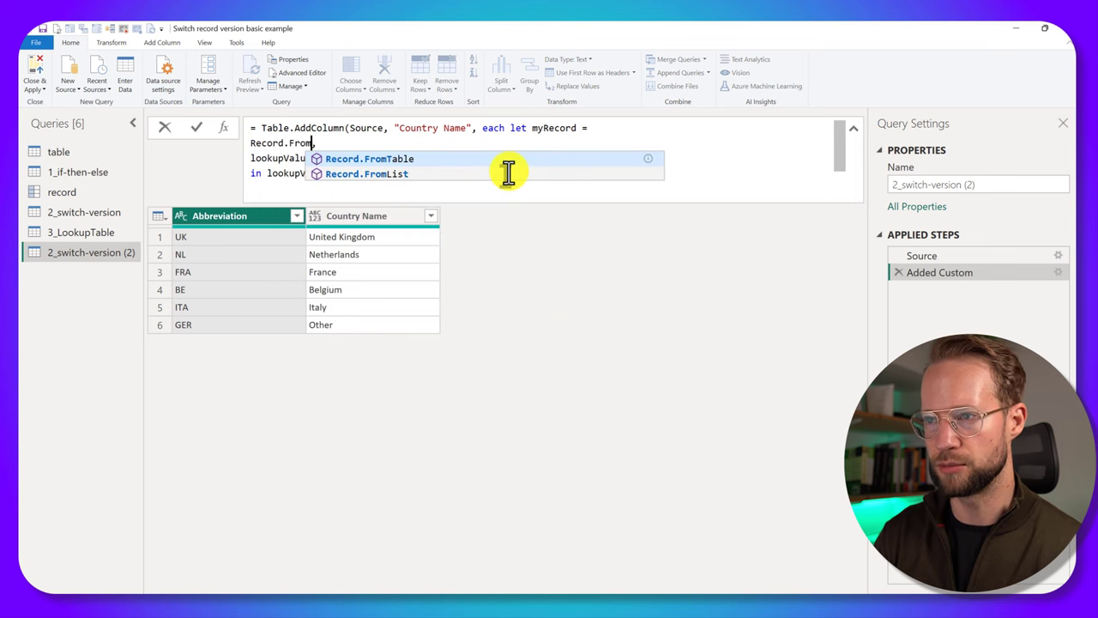
type("Table( ")
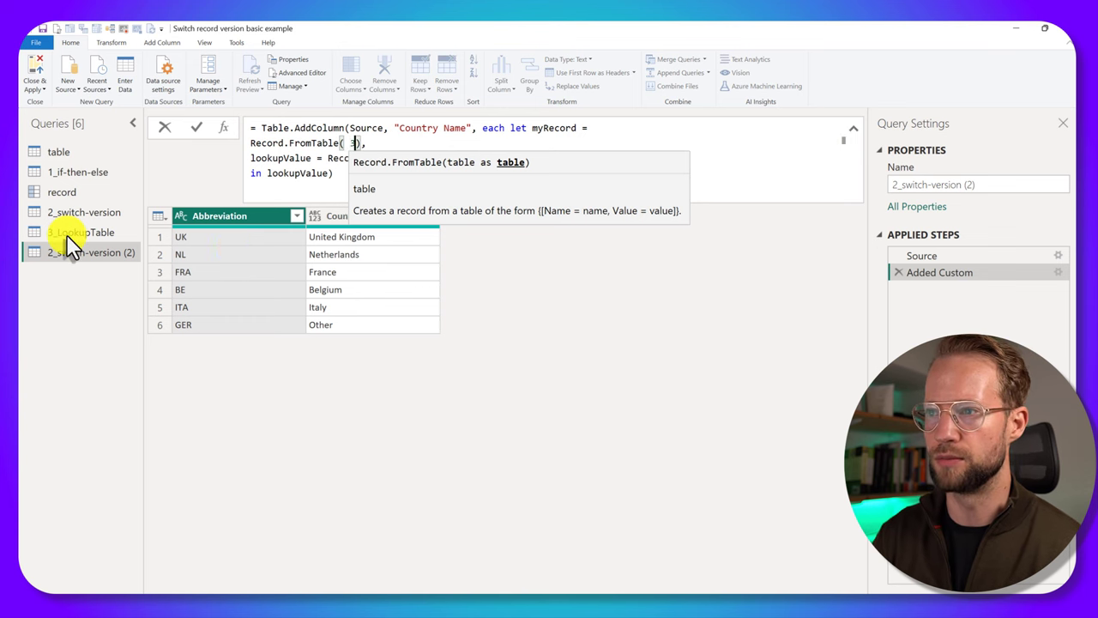
type("3_look")
key("Tab")
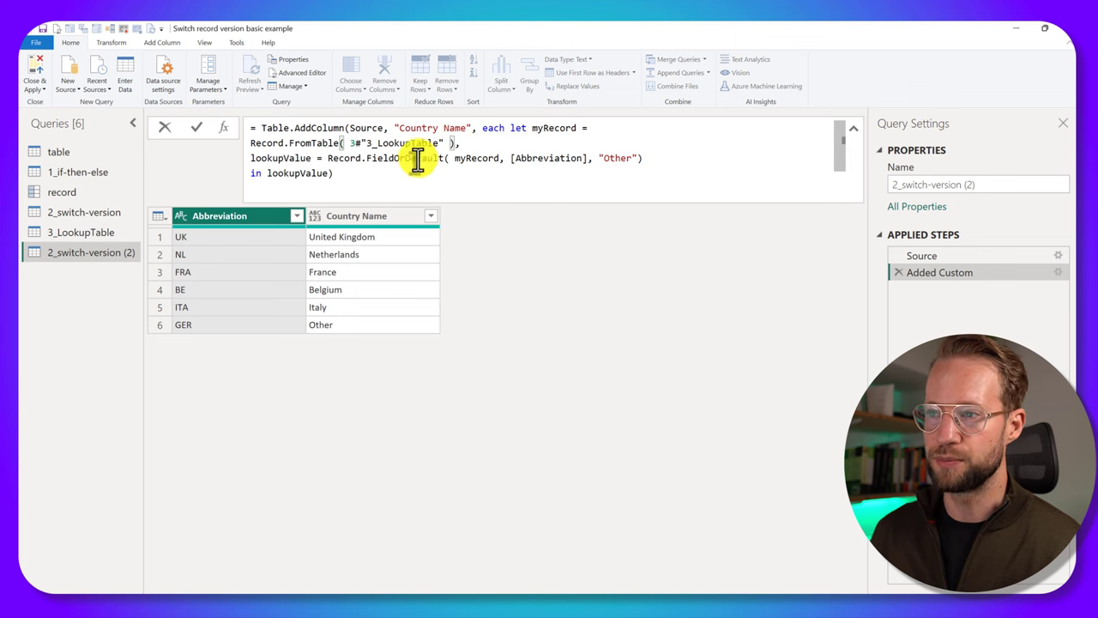
left_click_drag(327, 161, 444, 161)
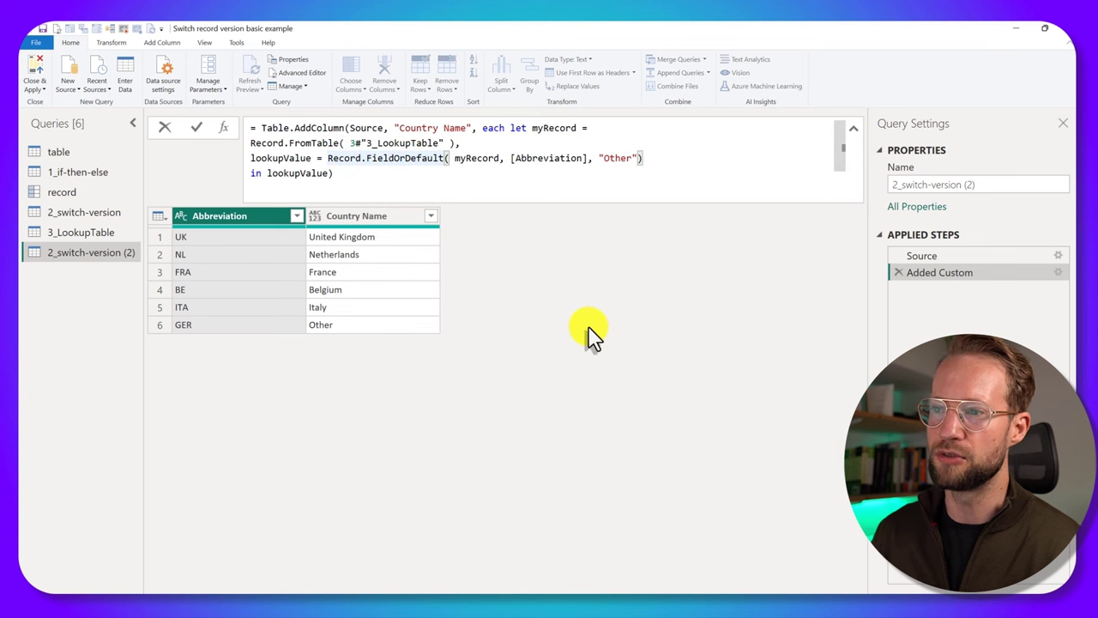
left_click(633, 324)
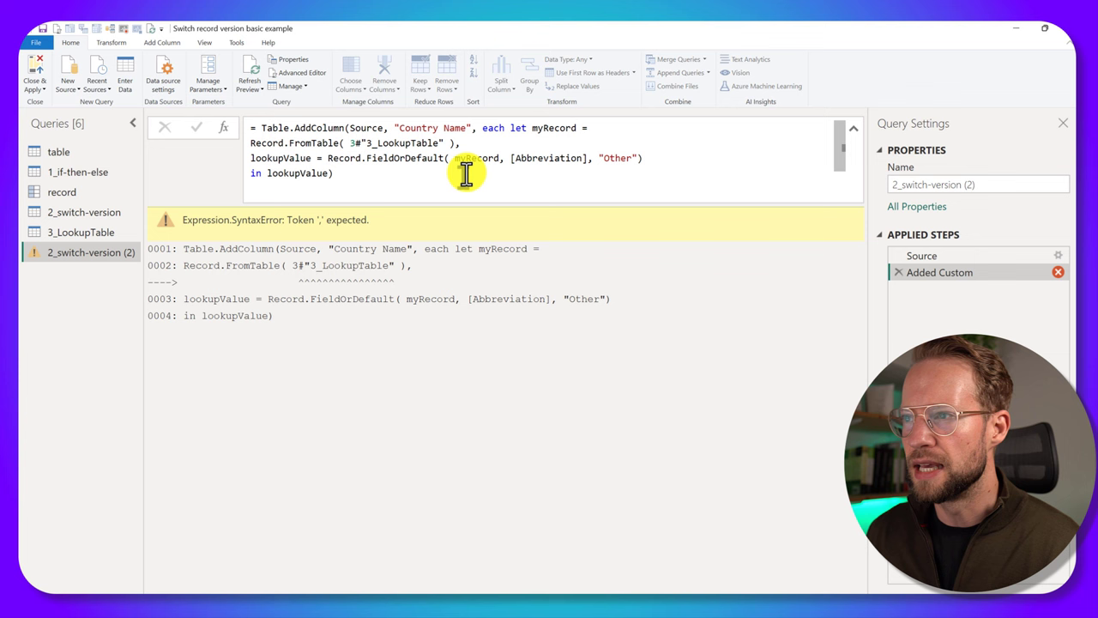
left_click(350, 144)
key("Delete")
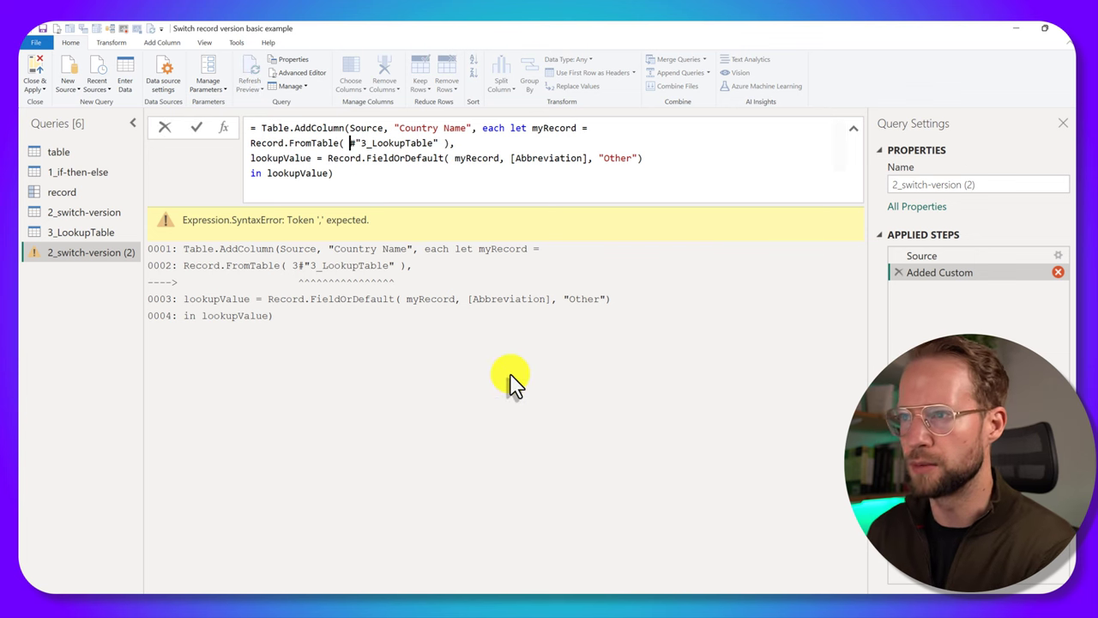
key("Return")
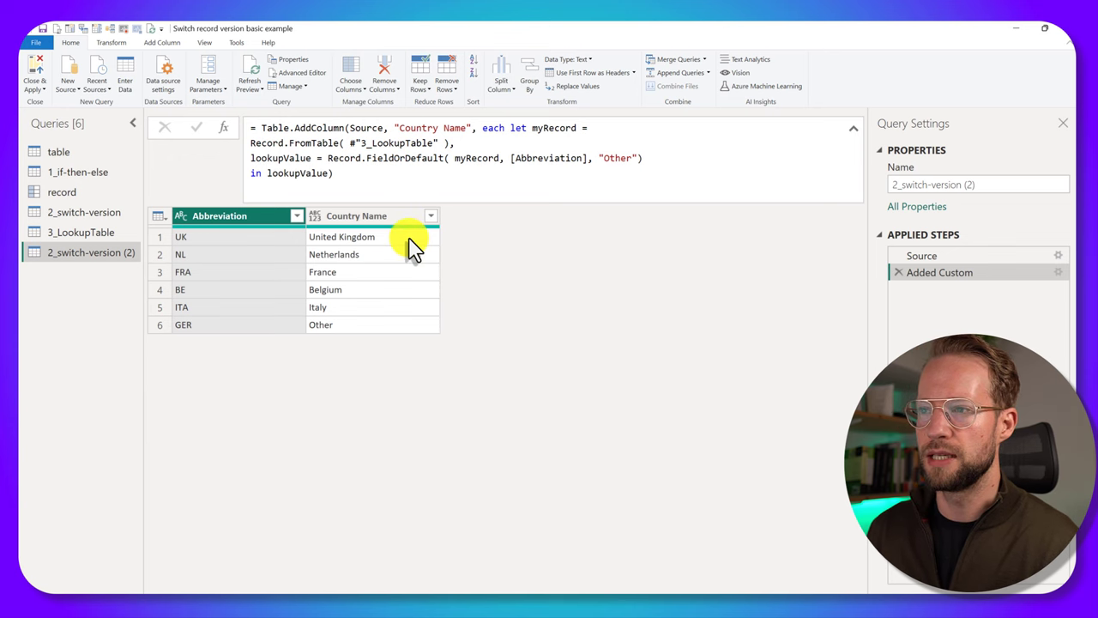
- Change Netherlands to Netherlands2024 in 3_LookupTable's Source table, then view 2_switch-version (2)
left_click(87, 235)
left_click(981, 257)
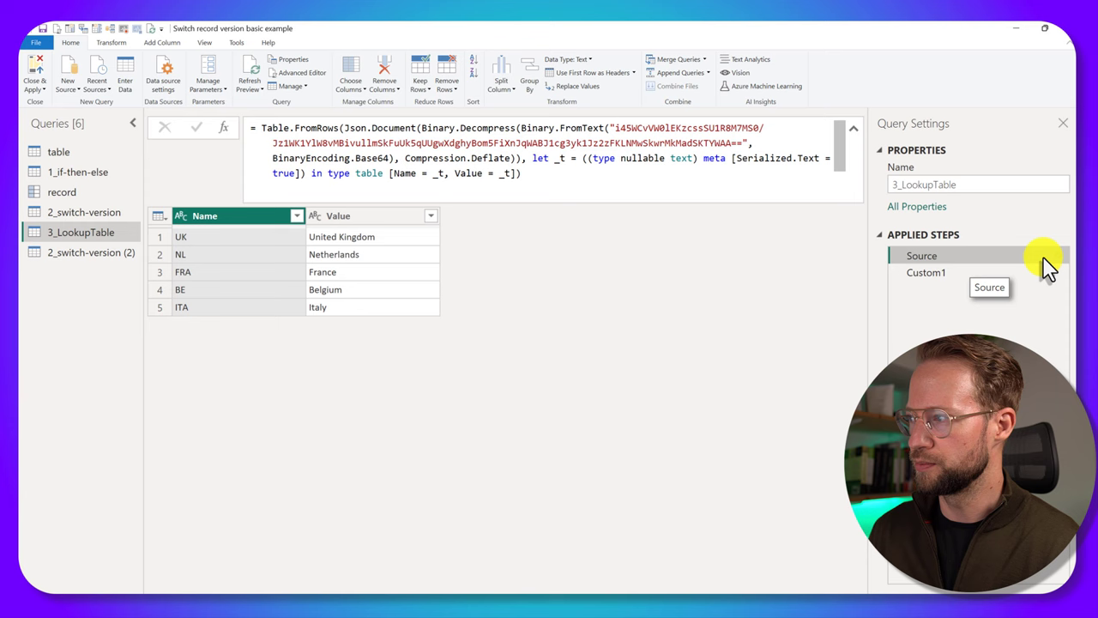
left_click(1058, 256)
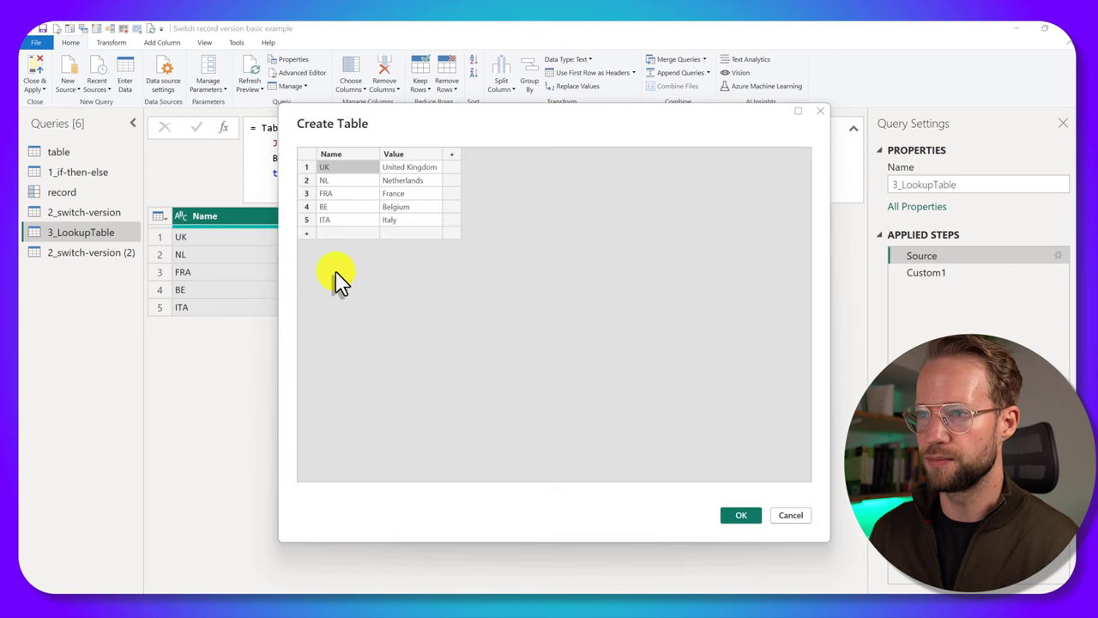
double_click(427, 181)
key("End")
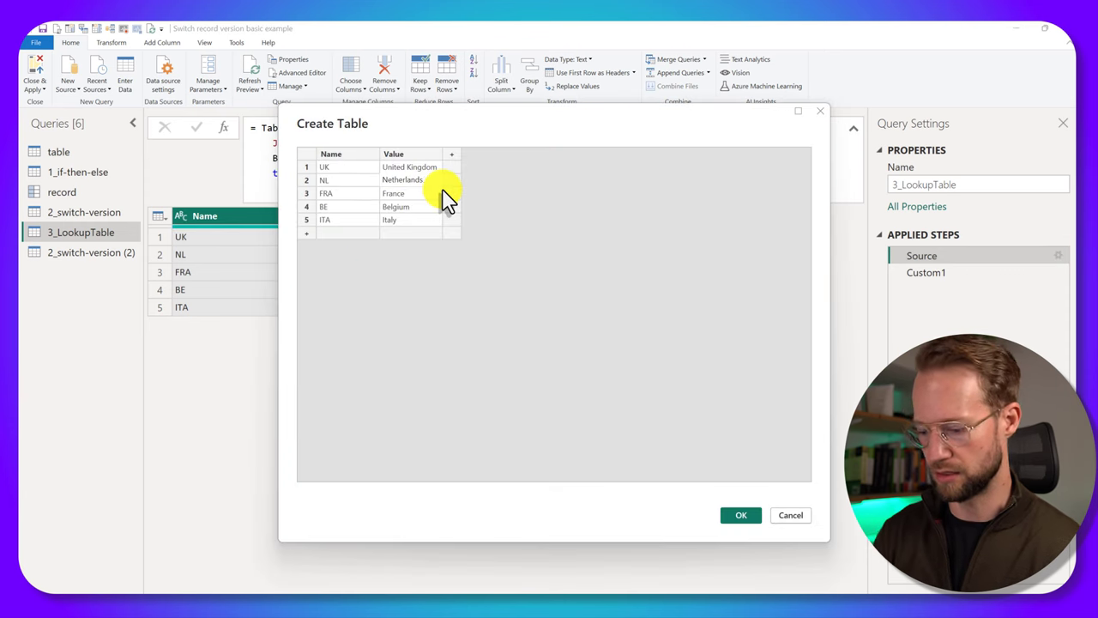
type("2024")
left_click(721, 516)
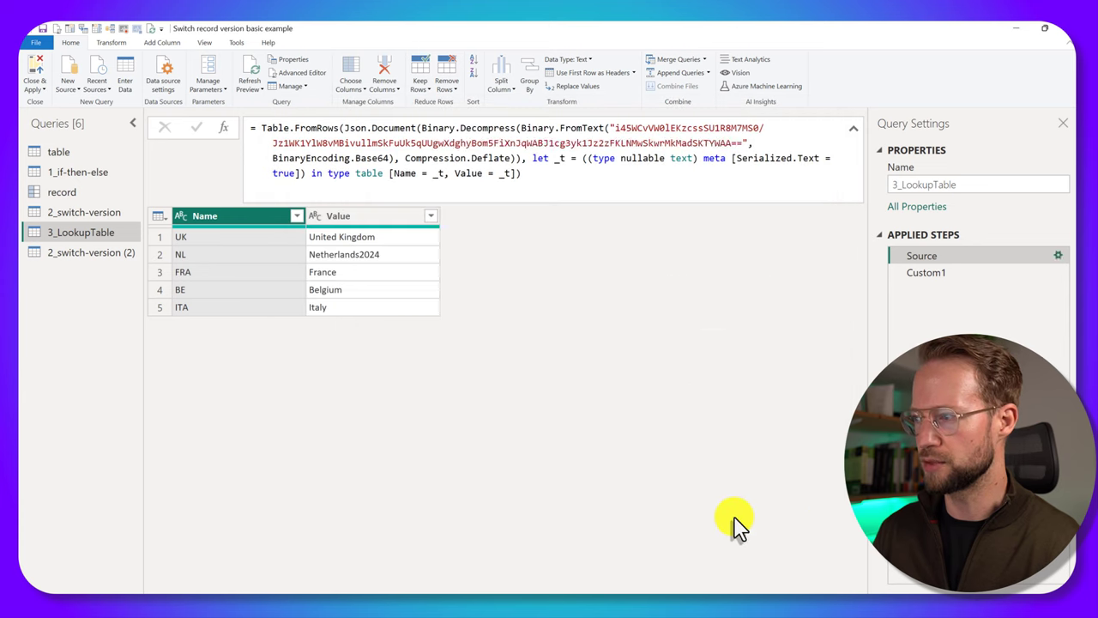
left_click(89, 258)
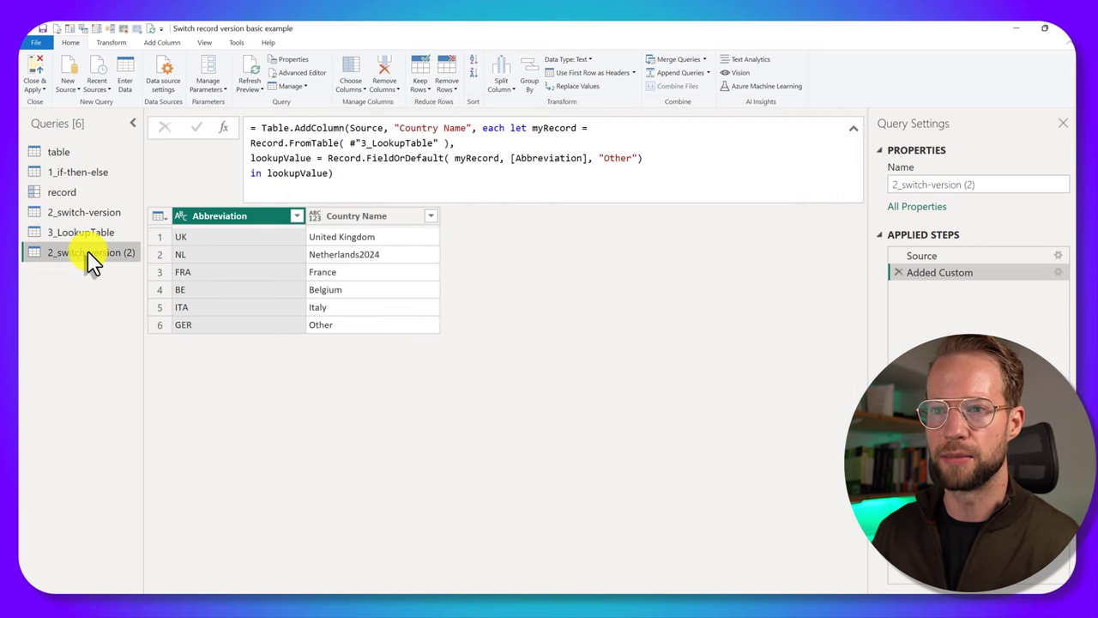